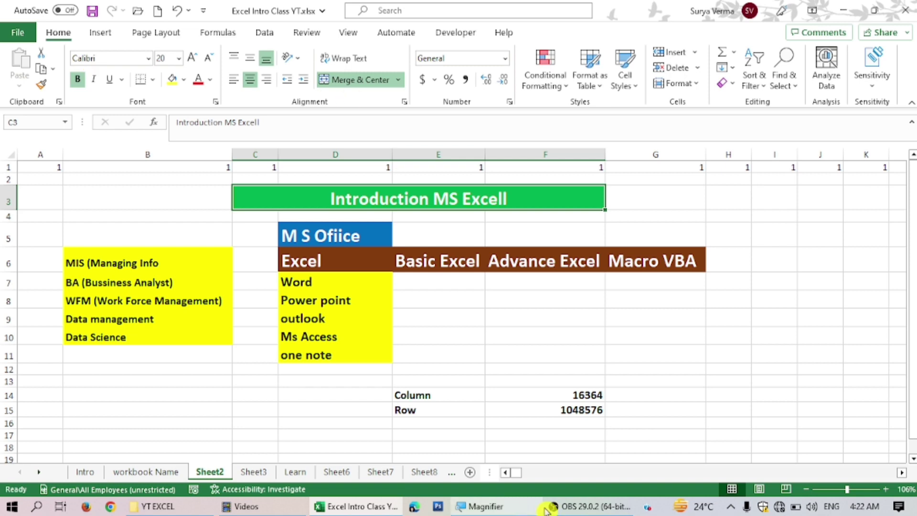
left_click(577, 408)
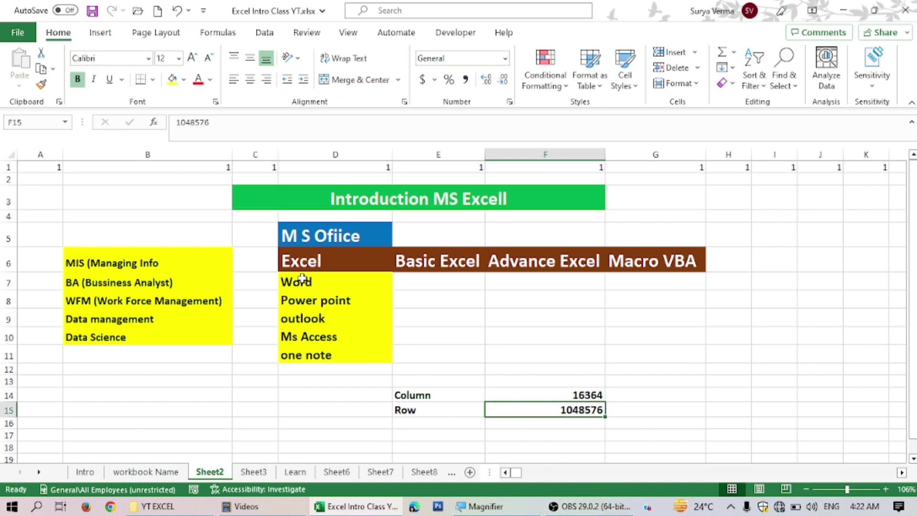
left_click(301, 262)
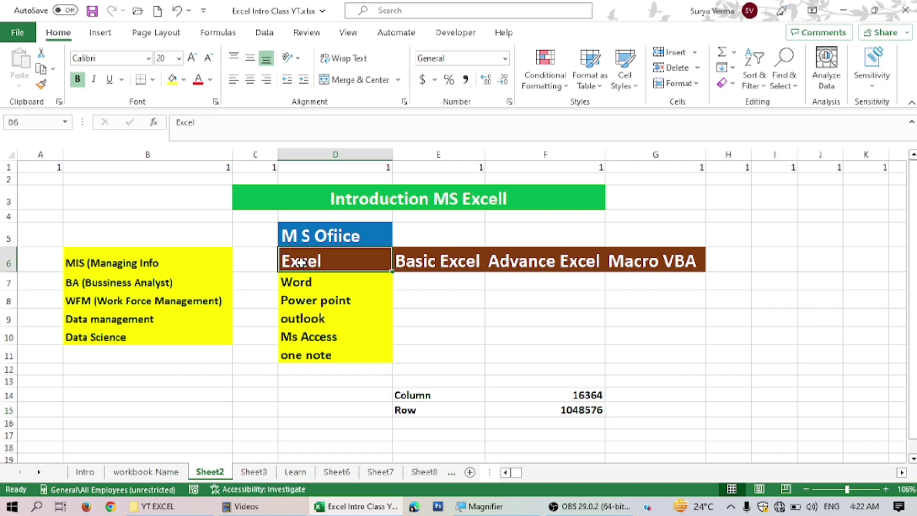
left_click(545, 410)
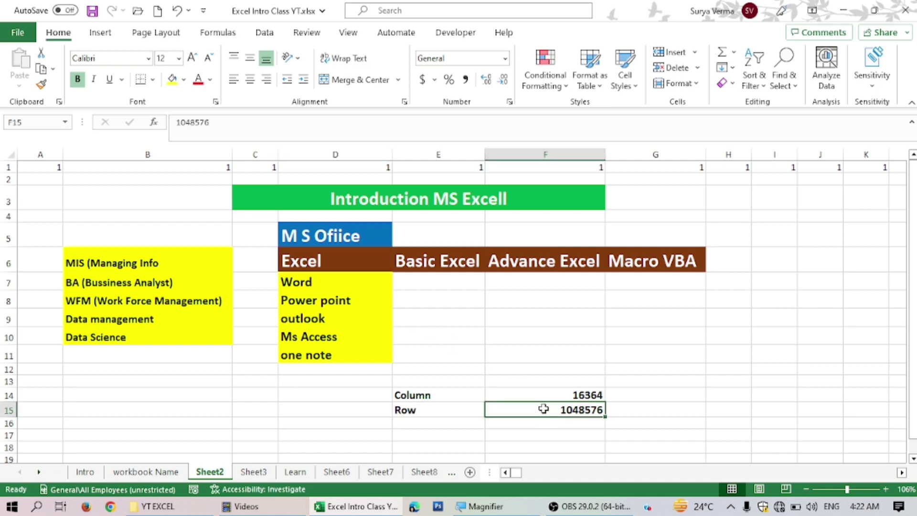
left_click(111, 255)
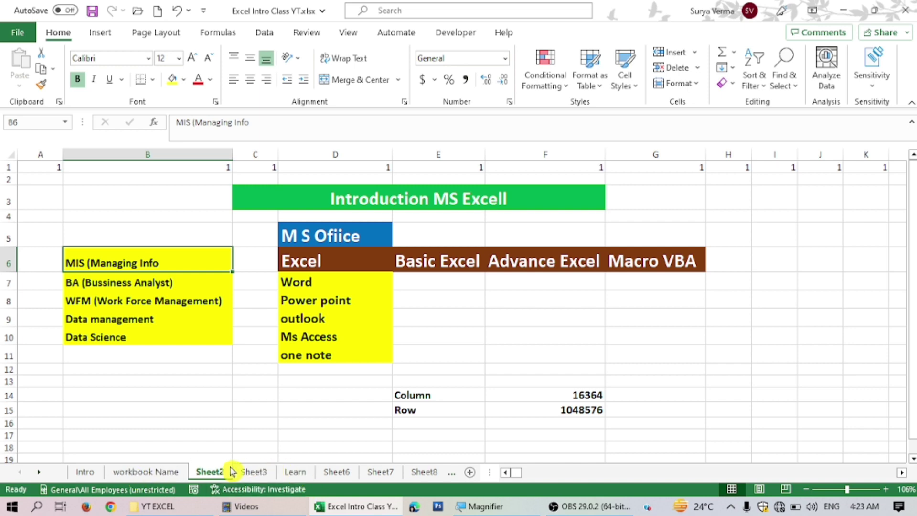
left_click(409, 410)
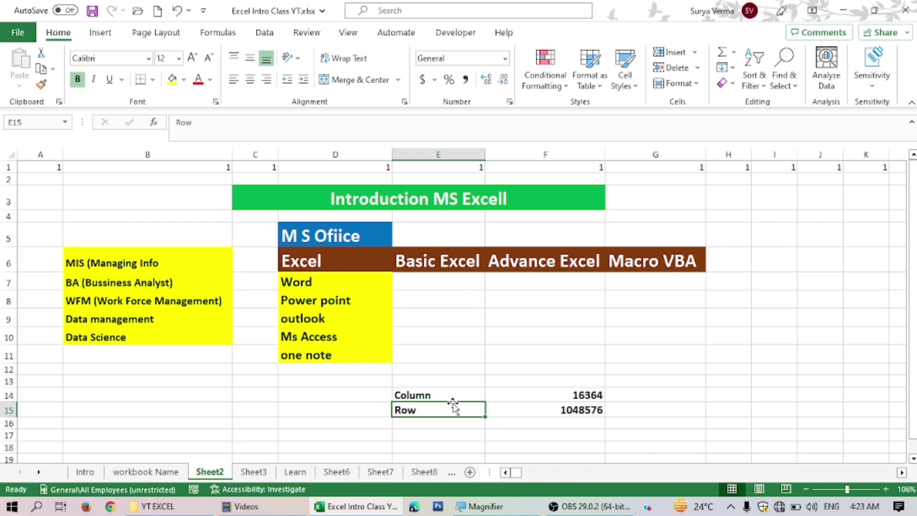
left_click(314, 338)
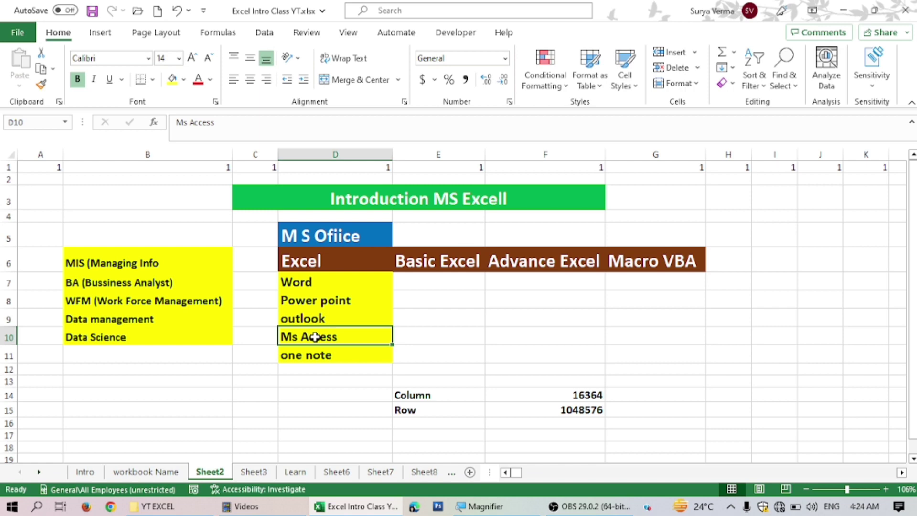
Step: Jump from cell A1 to the last row of column A to check the sheet's row limit, and return to A1
left_click(30, 167)
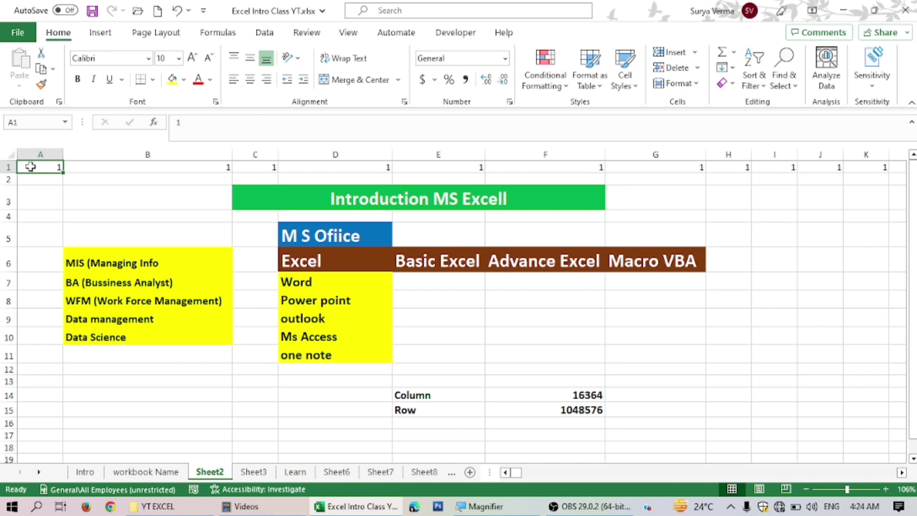
key("ctrl+Down")
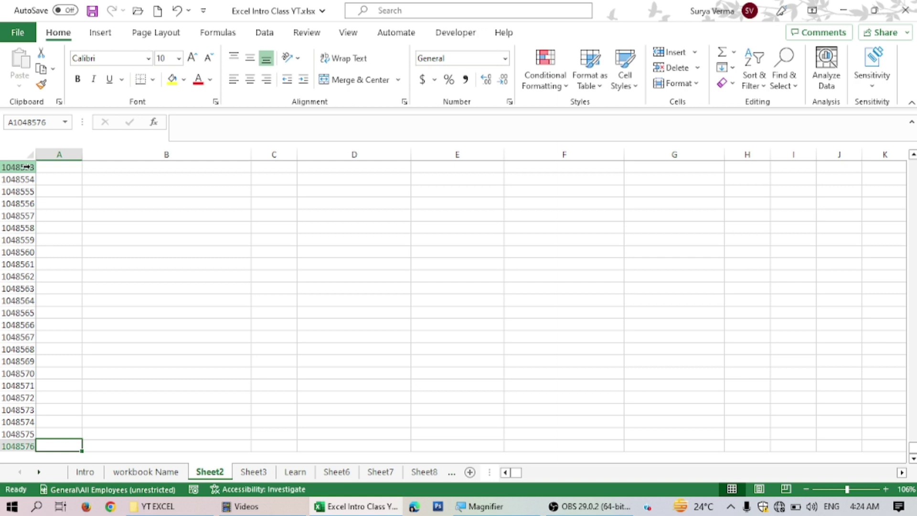
key("Up")
key("Down")
key("ctrl+Up")
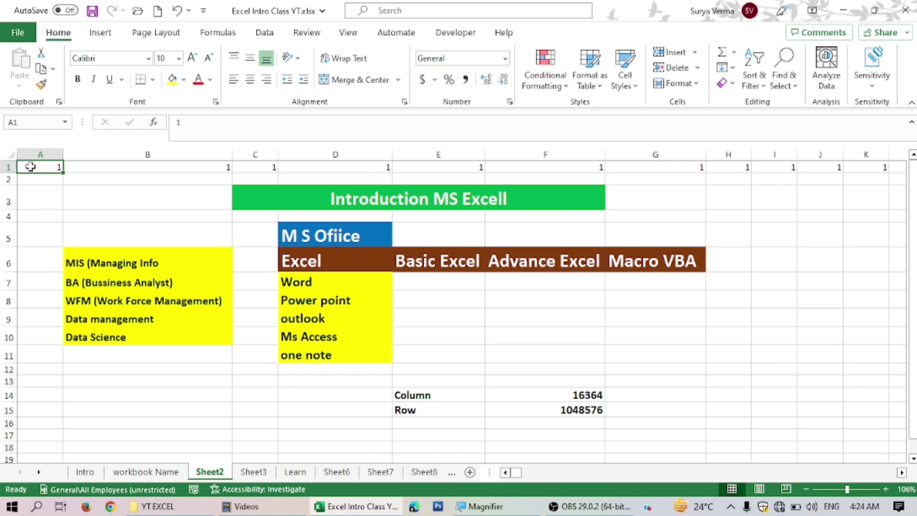
Step: Go to the last column of row 1 and select the entire row to count its cells, and return to A1
key("ctrl+Right")
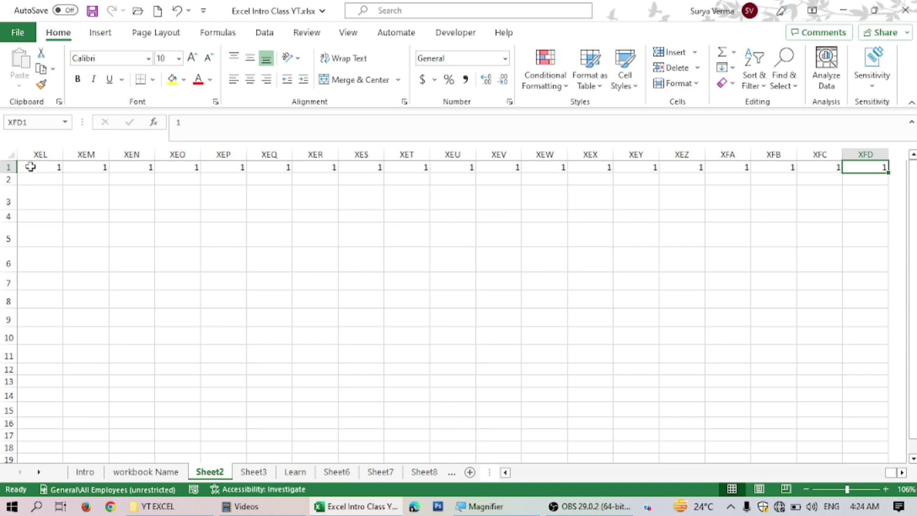
key("shift+space")
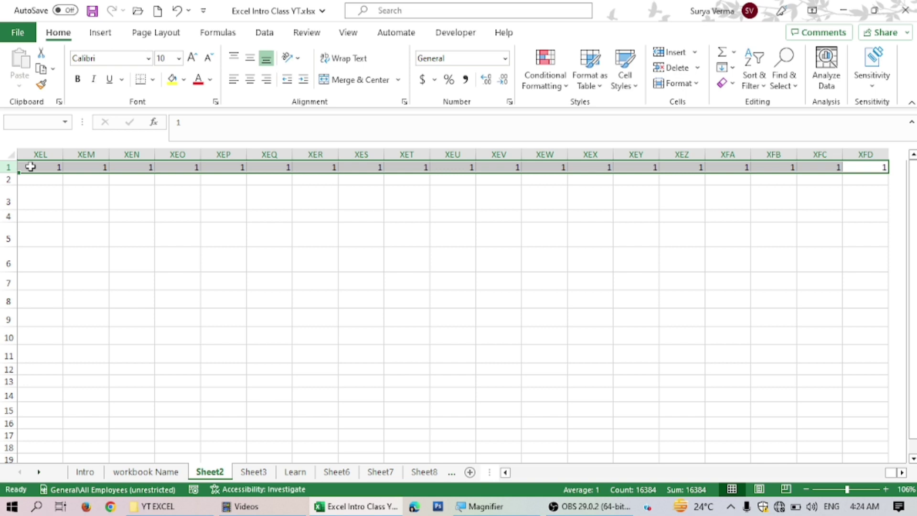
key("ctrl+Home")
Step: Select cells F14:F15 holding the Column and Row limits to review the recorded numbers
key("Down")
key("Down")
key("Down")
key("Down")
key("Down")
key("Down")
key("Down")
key("Down")
key("Down")
key("Down")
key("Down")
key("Right")
key("Right")
key("Right")
key("Right")
key("Right")
key("Down")
key("Down")
key("shift+Down")
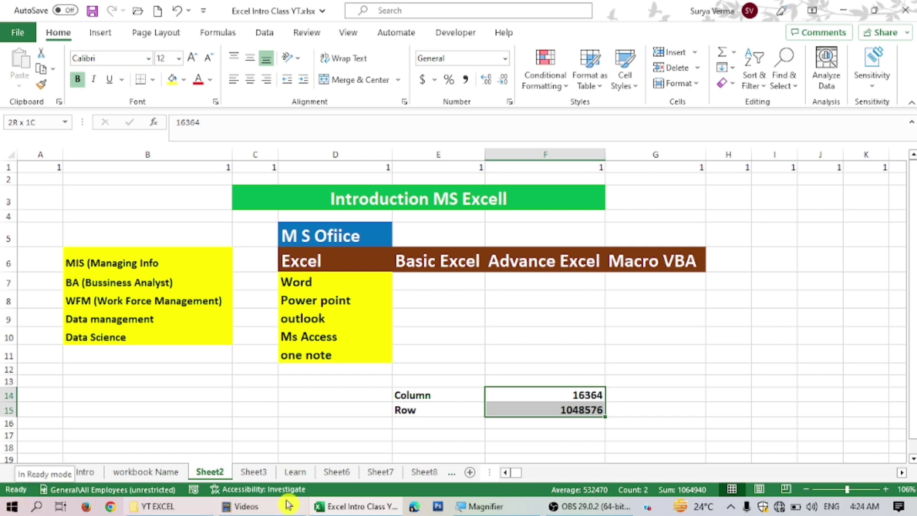
Step: Enter WORKBOOK in cell B14 and WORKSHEET in cell B15
left_click(103, 389)
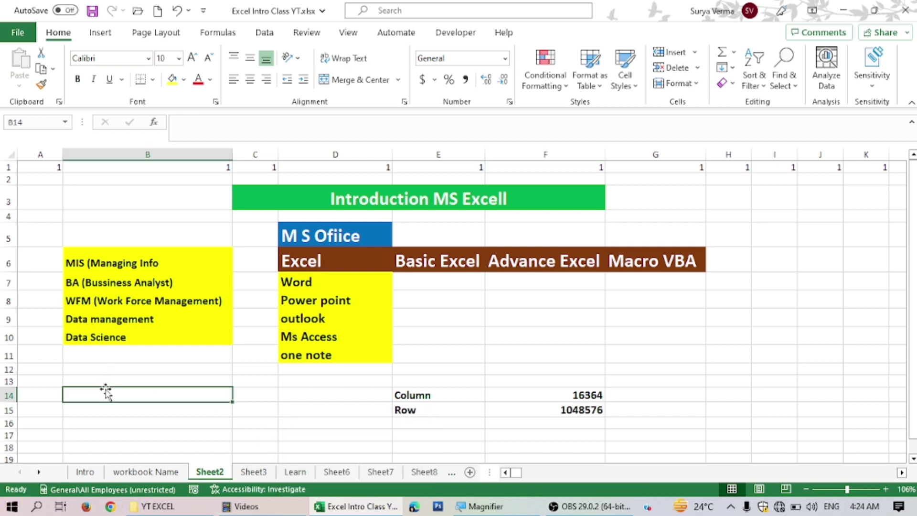
type("WORK")
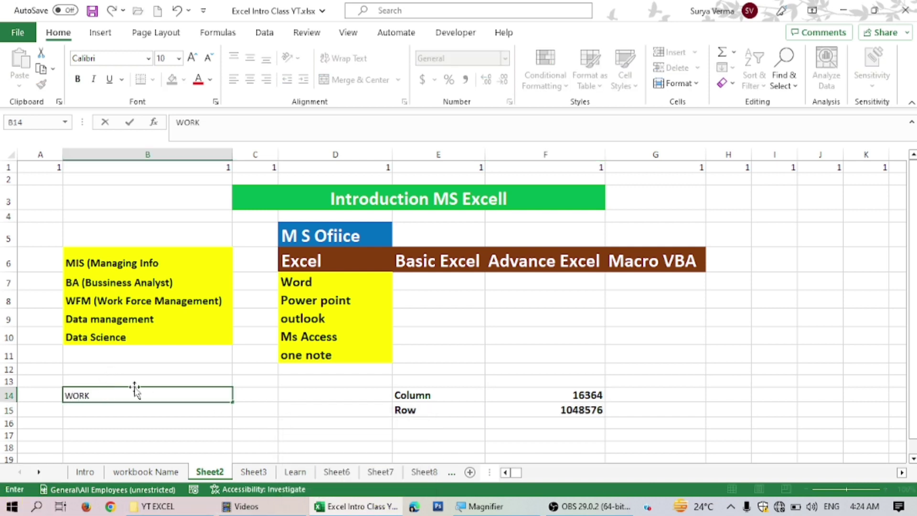
type("BOOK")
key("Return")
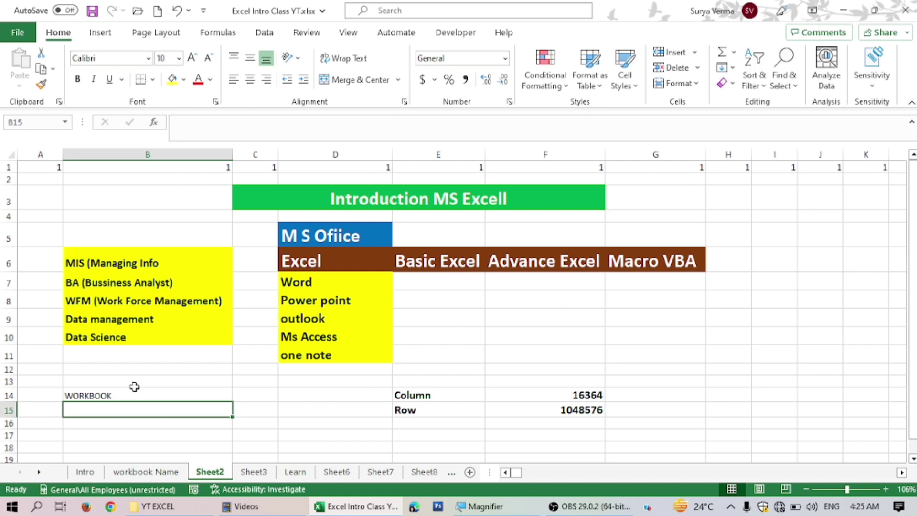
type("W")
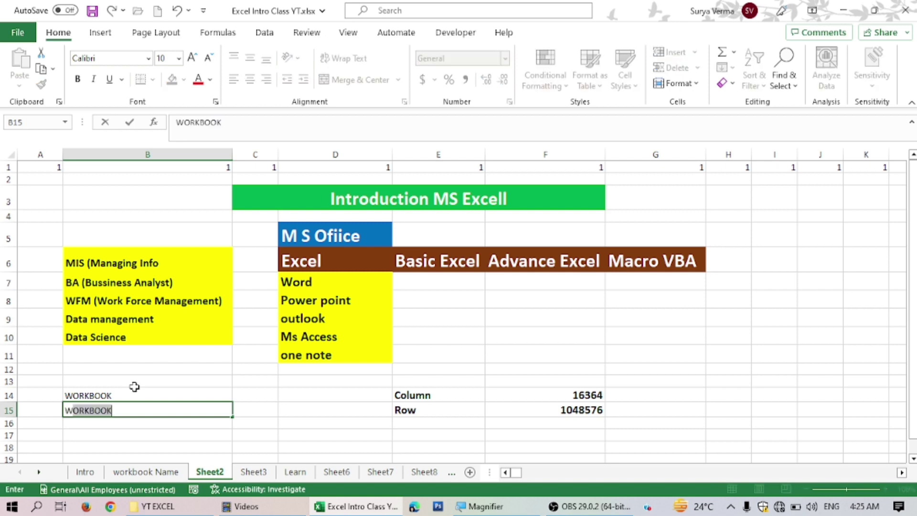
type("ORKSHEET")
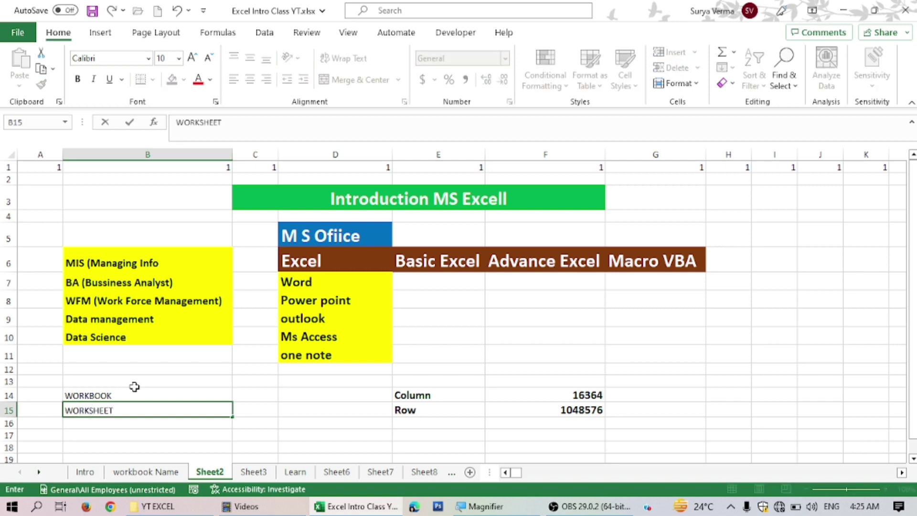
key("Return")
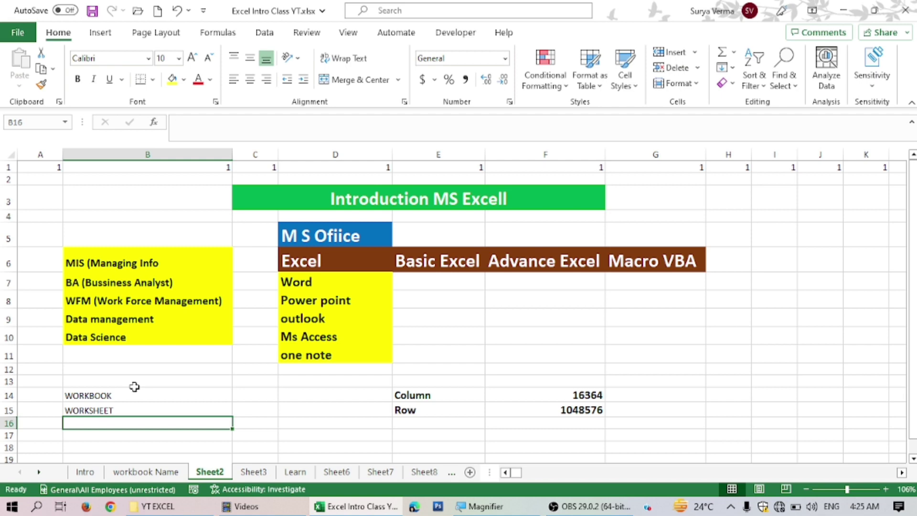
Step: Continue the term list with ROW COLUMN in B16, RANGE in B17 and CELL in B18
type("ROW")
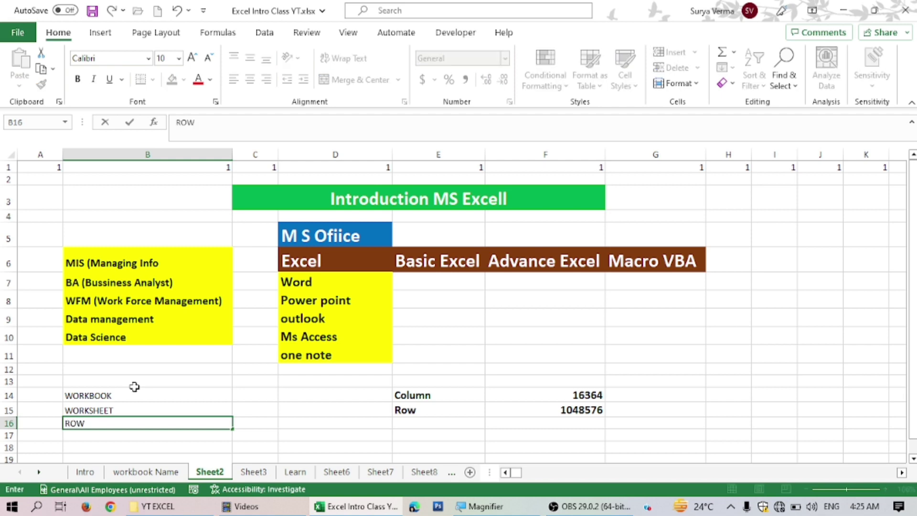
type(" COLUMN")
key("Return")
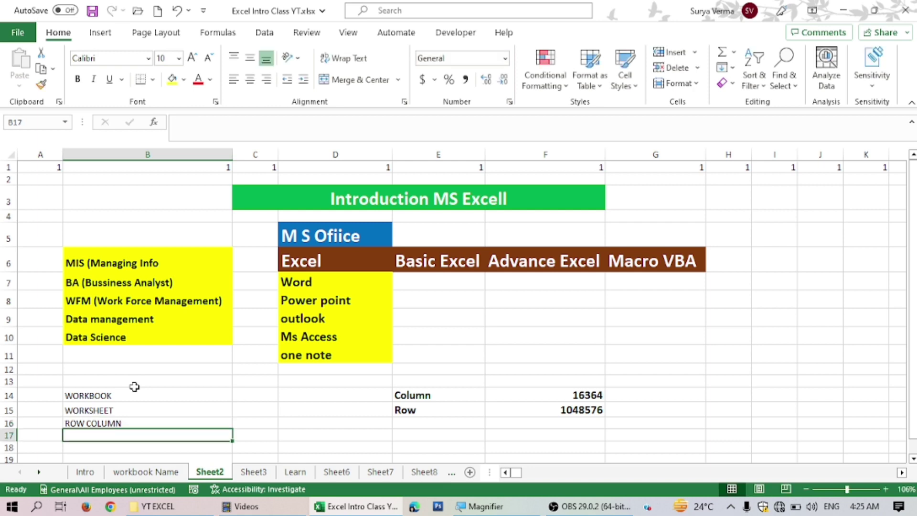
type("RANGE")
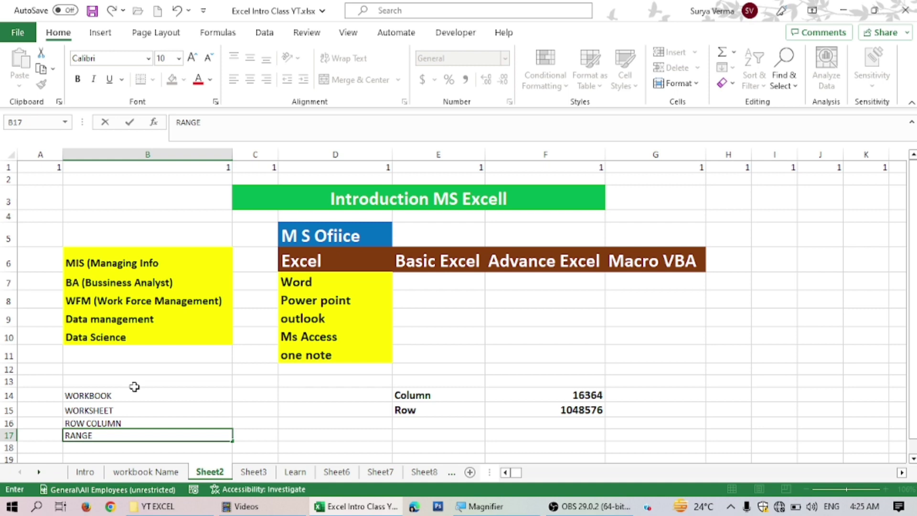
key("Return")
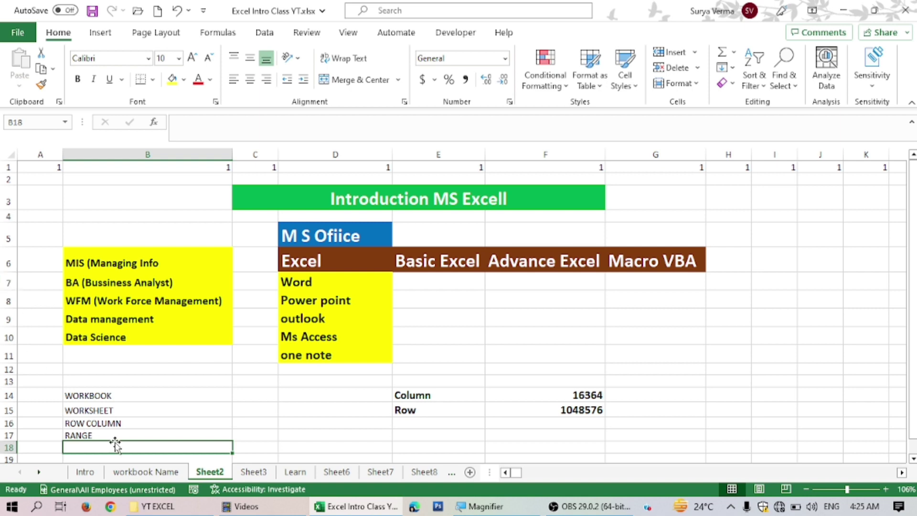
type("CELL")
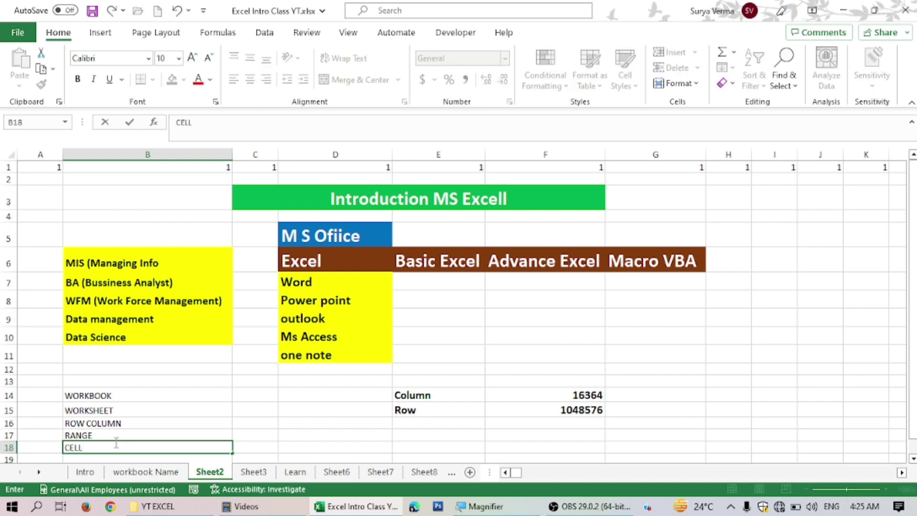
key("Return")
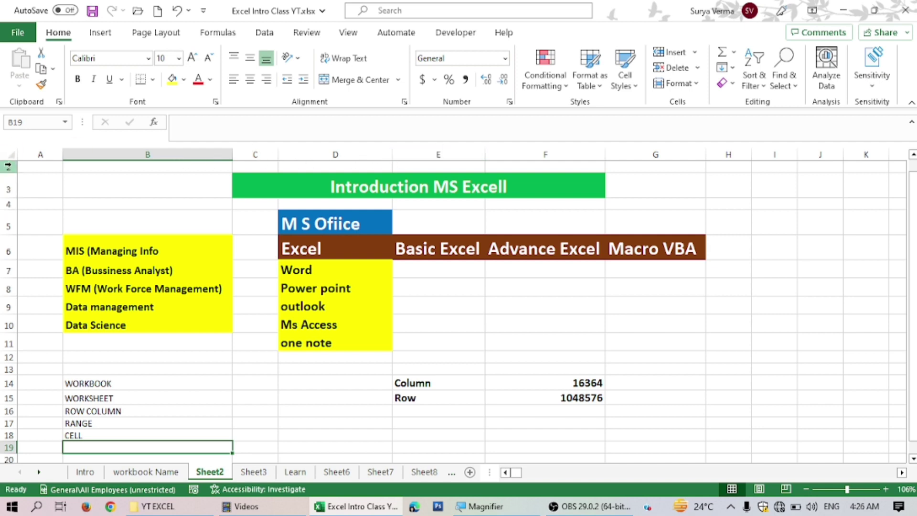
scroll(7, 187, "up", 1)
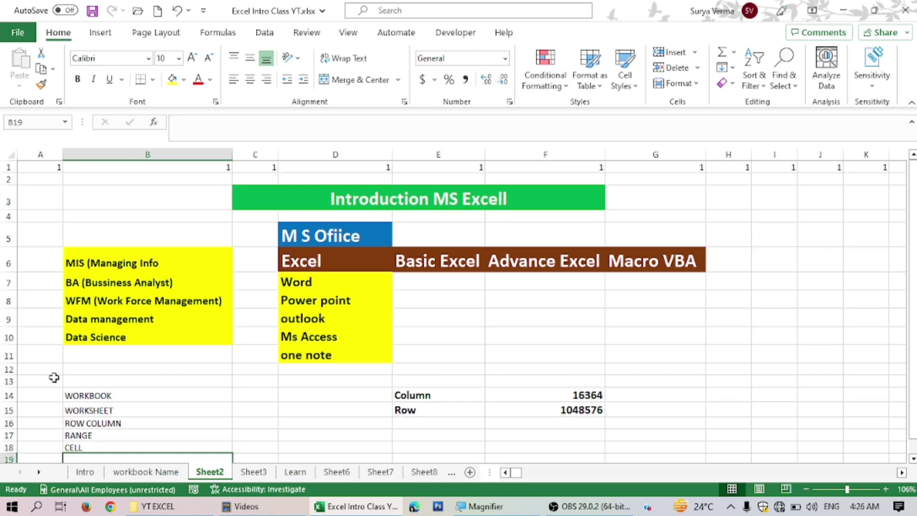
Step: On Sheet3, fill the whole of column B and the whole of row 5 with yellow
left_click(262, 473)
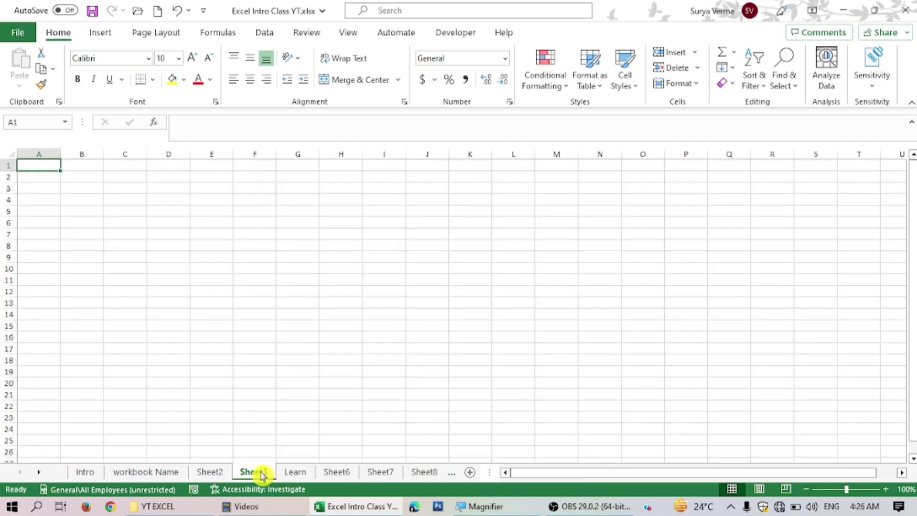
left_click(86, 152)
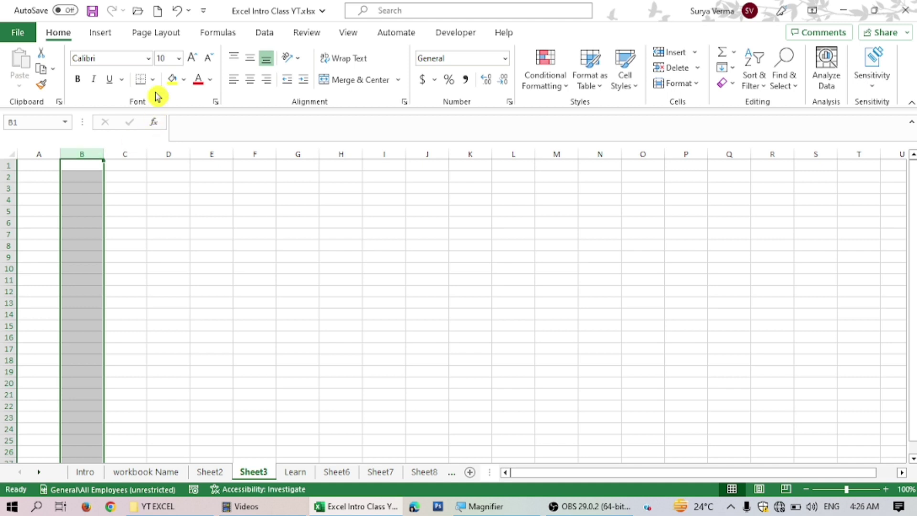
left_click(168, 80)
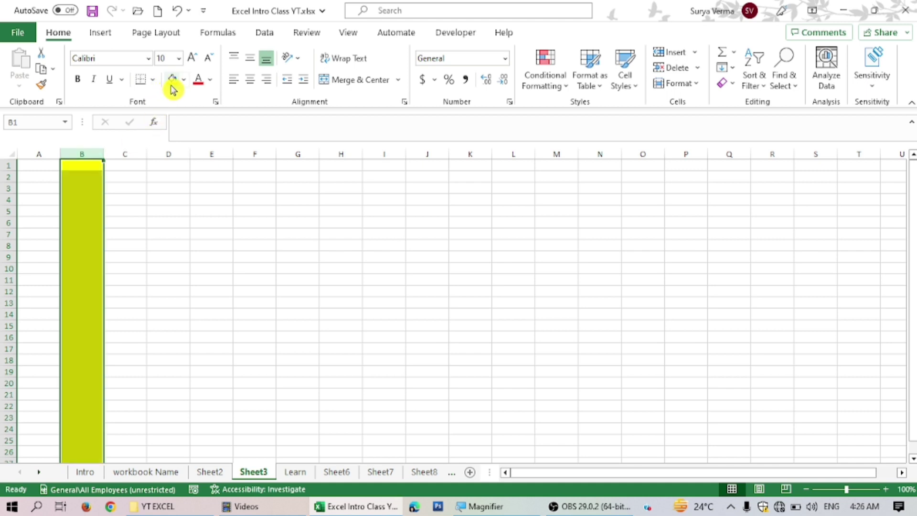
left_click(5, 211)
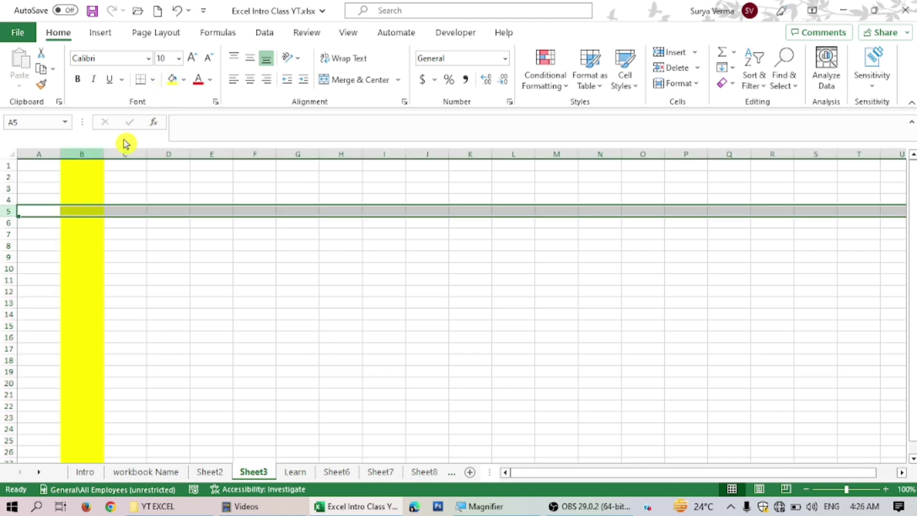
left_click(177, 84)
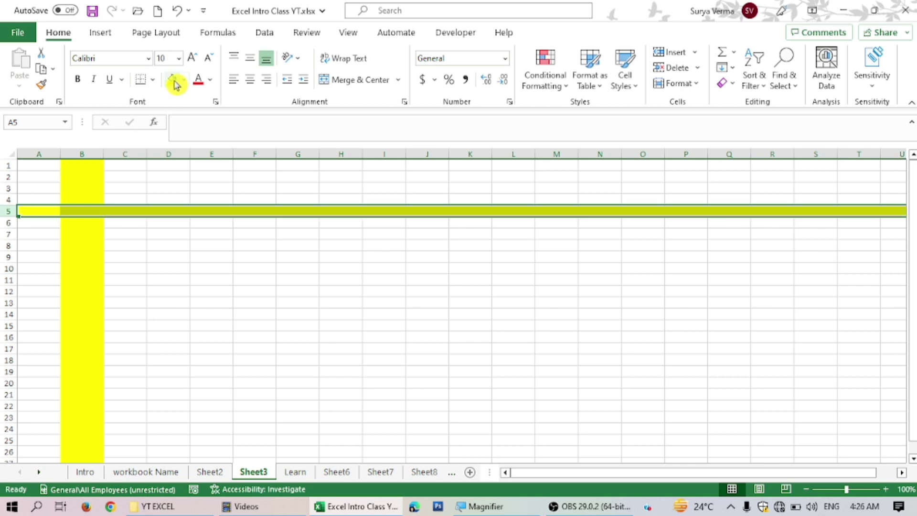
Step: Fill cell B5, where the yellow column and row intersect, with standard green
left_click(67, 211)
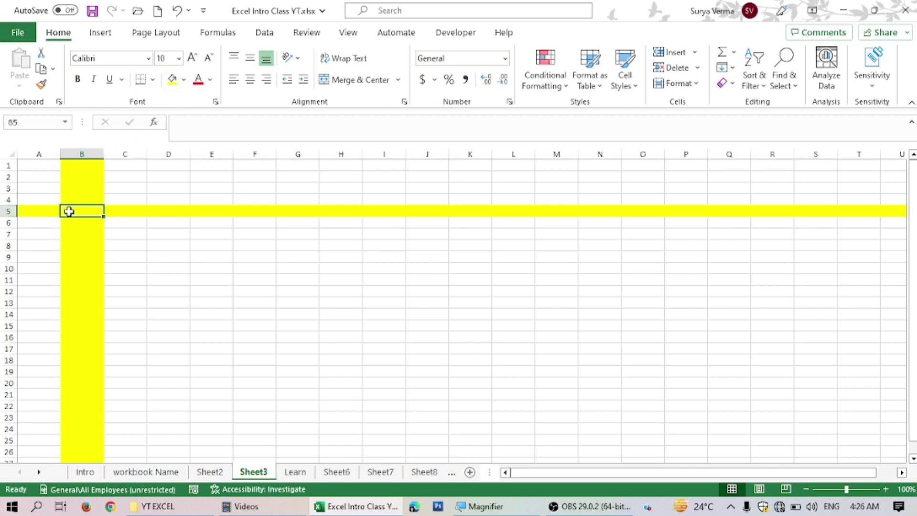
left_click(183, 80)
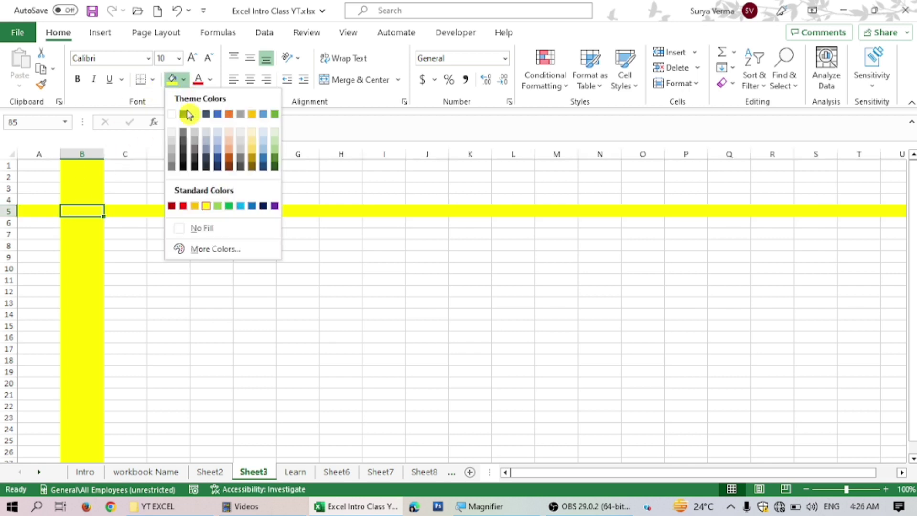
left_click(229, 205)
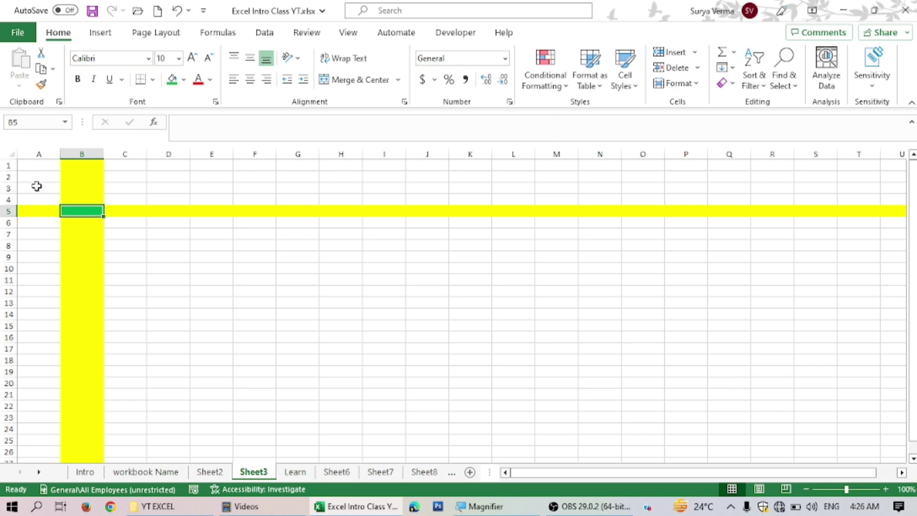
left_click(38, 232)
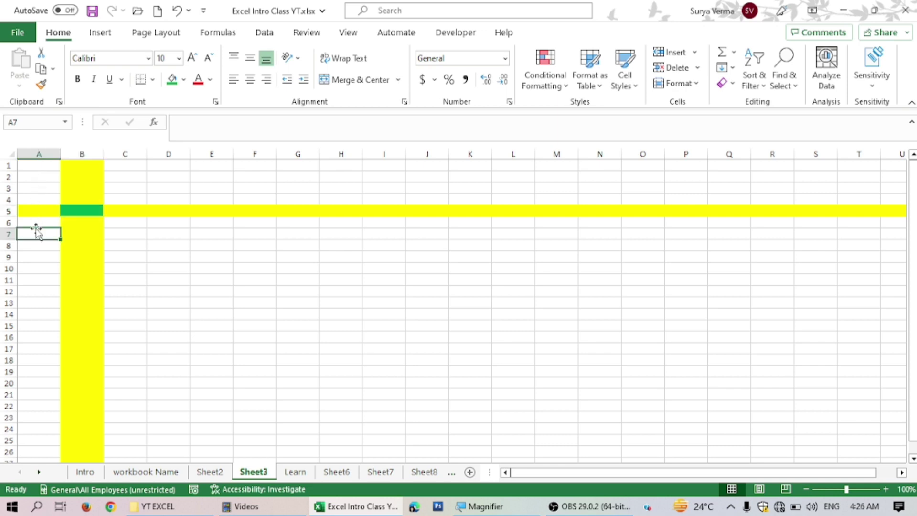
key("Down")
key("Down")
key("Down")
key("Down")
key("Up")
key("ctrl+Up")
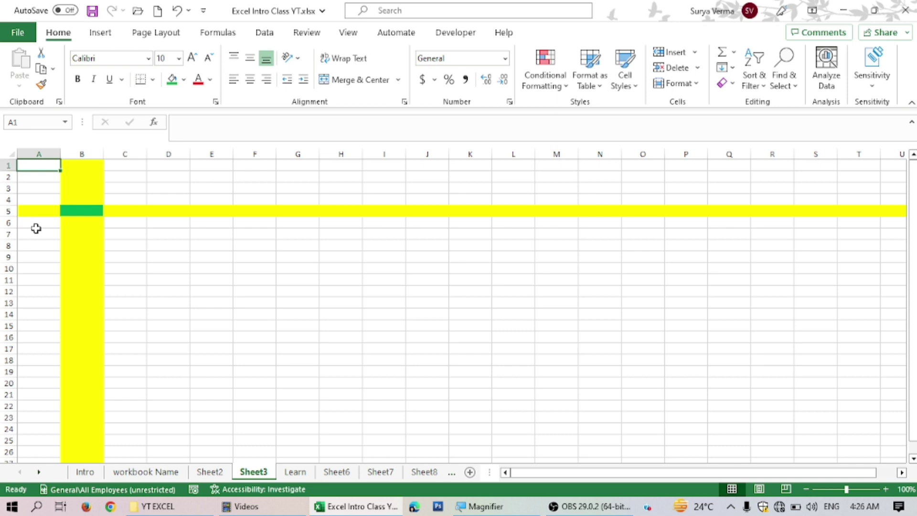
Step: Move the active cell from A1 across the columns and down the rows of Sheet3 to examine how its address changes
key("Right")
key("Right")
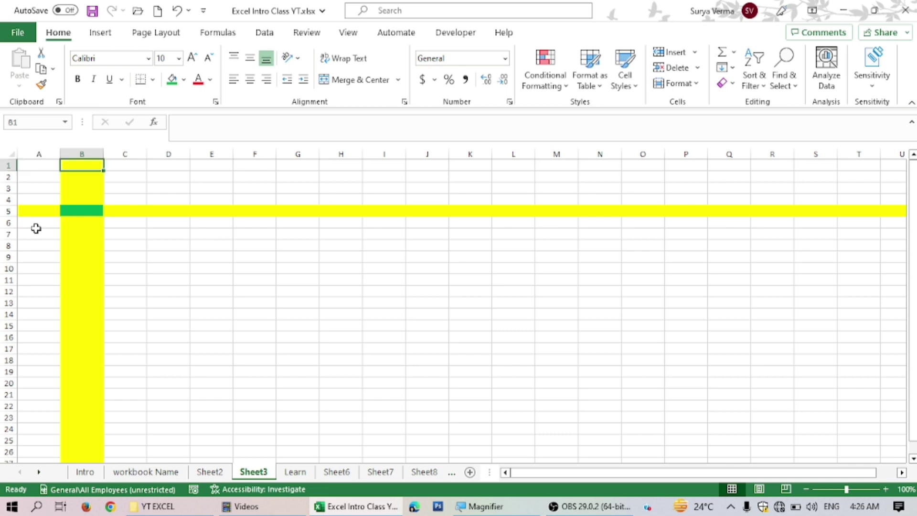
key("Down")
key("Down")
key("Down")
key("Down")
key("Down")
key("Down")
key("Down")
key("Down")
key("Down")
key("Down")
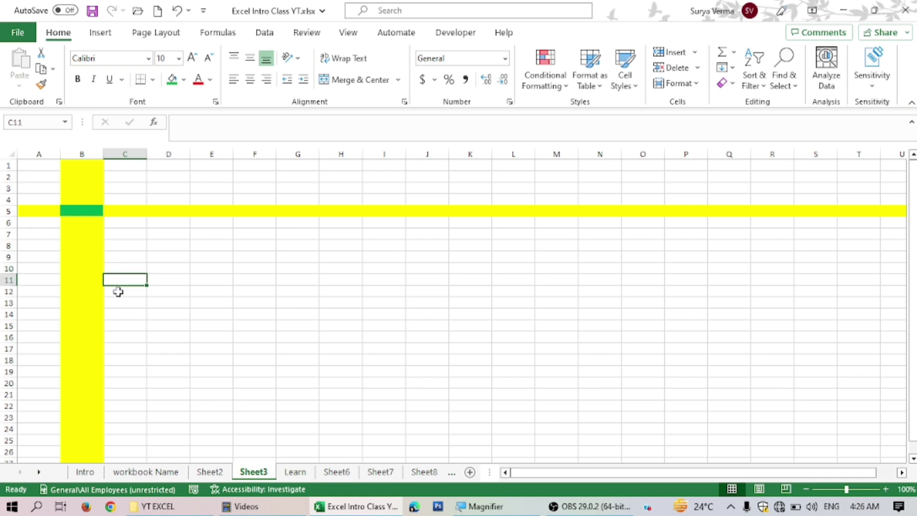
Step: Mark up the Clipboard, Font and Alignment groups of the ribbon with red pen strokes on the magnified screen
left_click(21, 36)
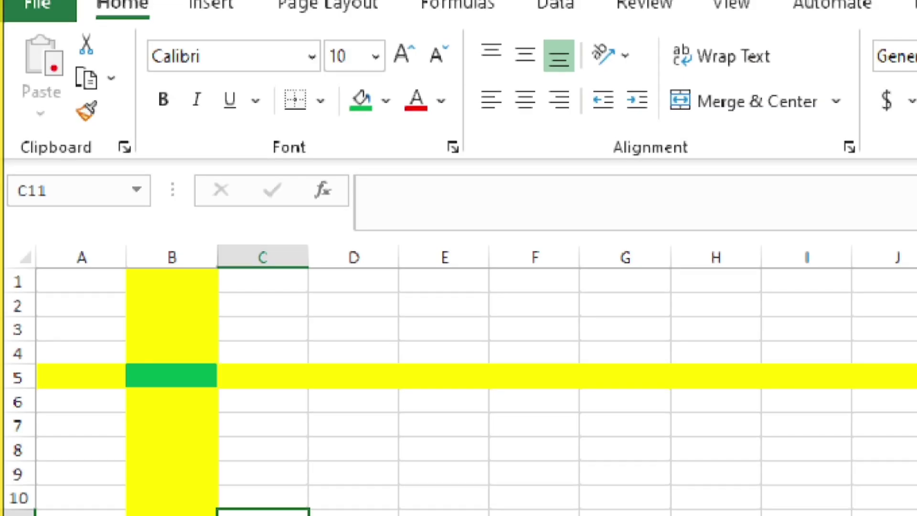
left_click_drag(12, 138, 128, 140)
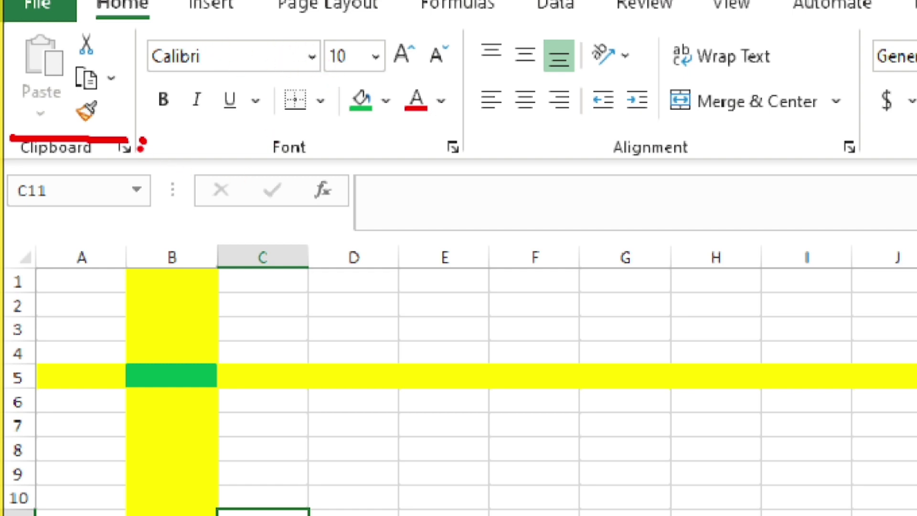
left_click_drag(173, 159, 441, 159)
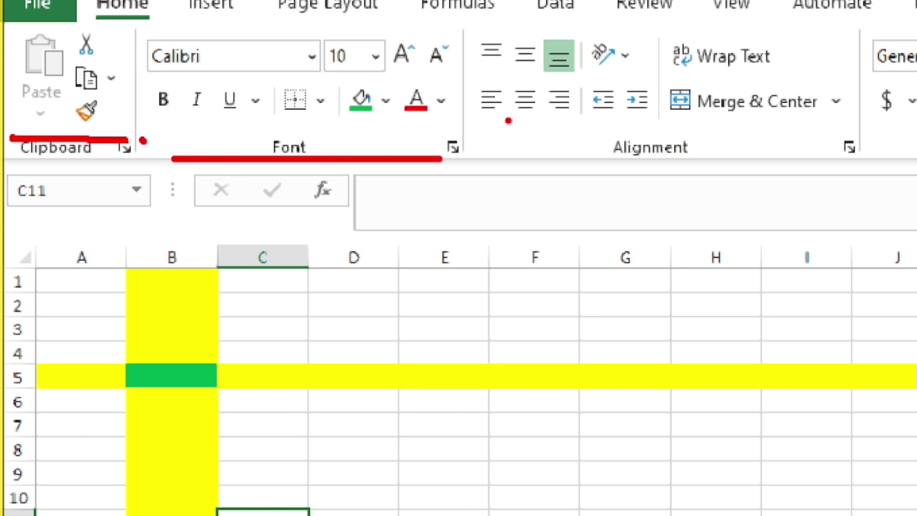
mouse_move(477, 159)
left_mouse_down()
mouse_move(655, 171)
mouse_move(866, 167)
mouse_move(865, 146)
left_mouse_up()
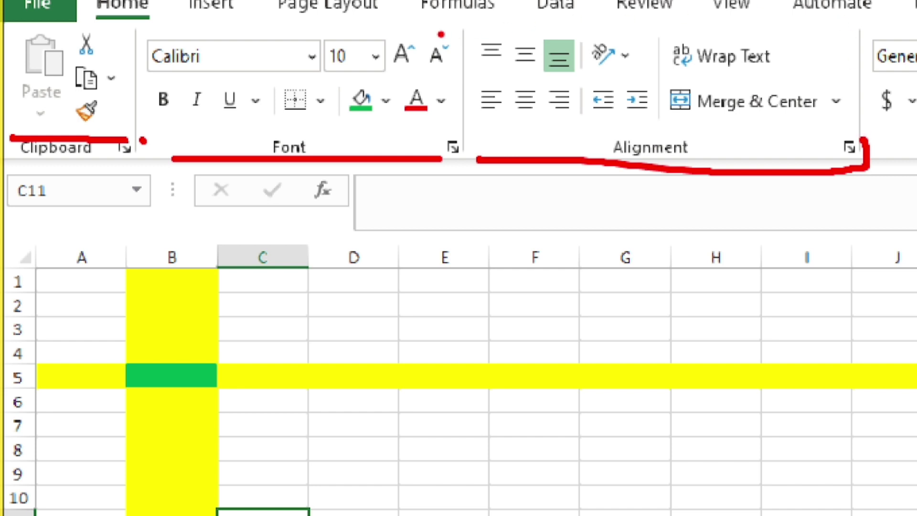
mouse_move(464, 31)
left_mouse_down()
mouse_move(455, 162)
mouse_move(480, 160)
left_mouse_up()
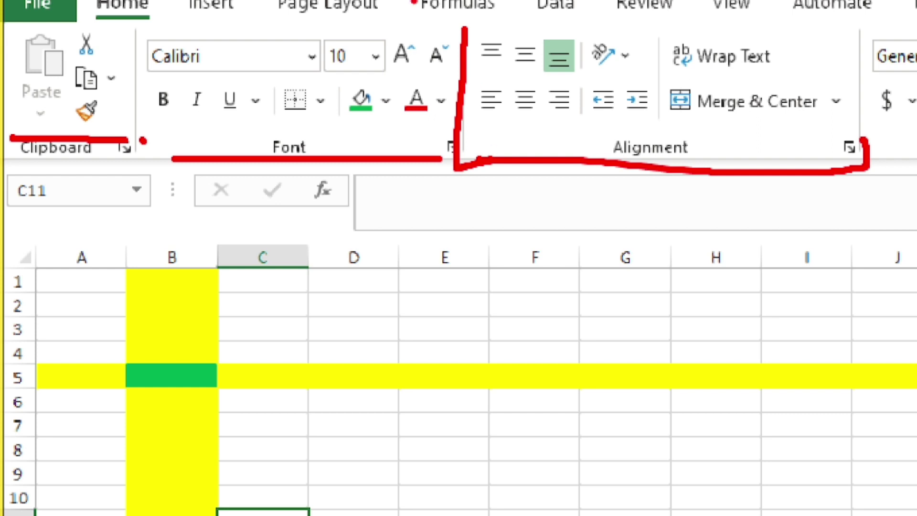
Step: Mark the column headings, row headings, Name Box and the area below the formula bar with red pen strokes
left_click_drag(36, 262, 343, 280)
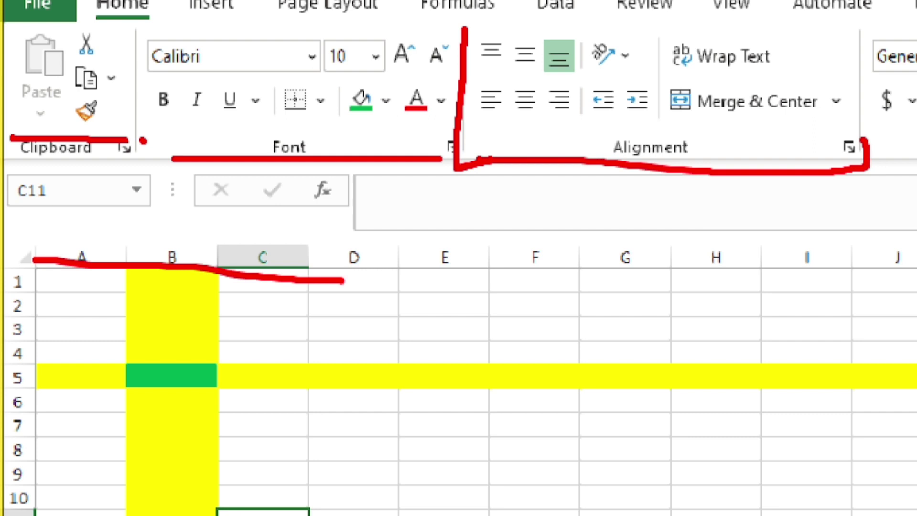
left_click_drag(14, 327, 84, 326)
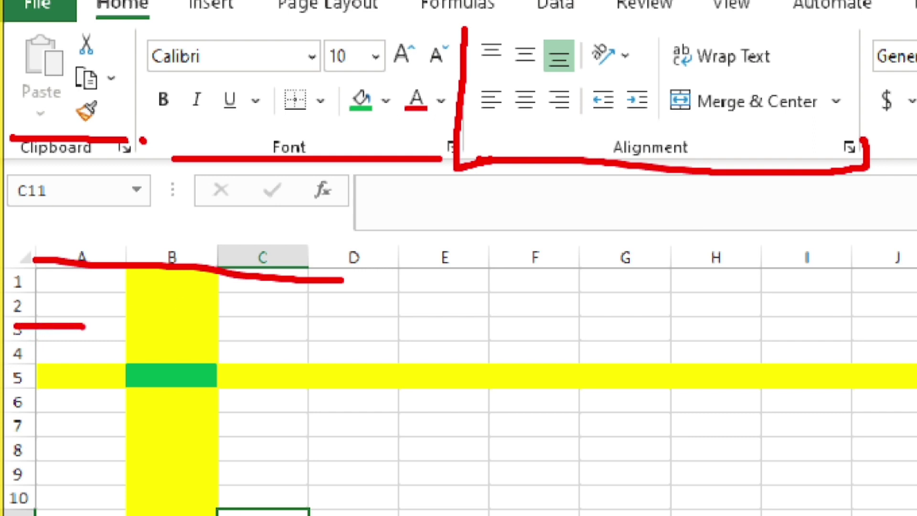
mouse_move(2, 166)
left_mouse_down()
mouse_move(179, 194)
mouse_move(78, 234)
mouse_move(2, 201)
mouse_move(3, 169)
left_mouse_up()
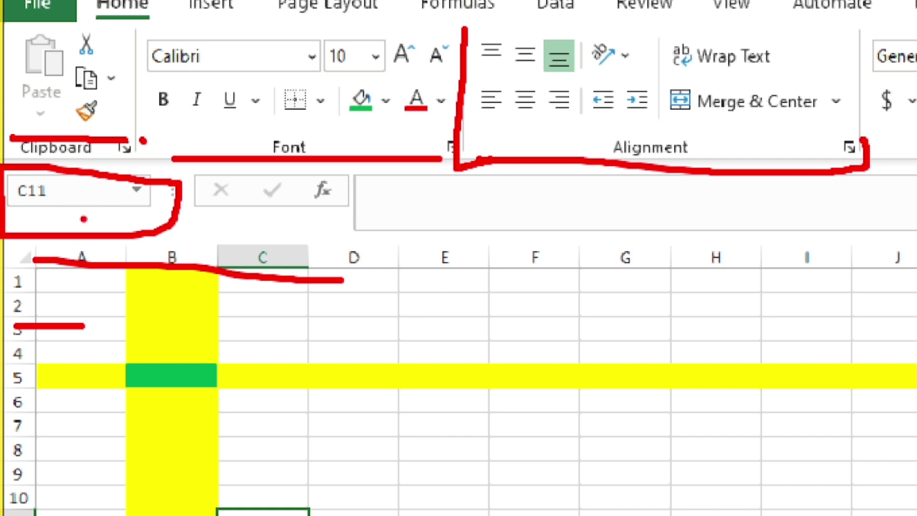
mouse_move(335, 219)
left_mouse_down()
mouse_move(476, 225)
mouse_move(430, 240)
left_mouse_up()
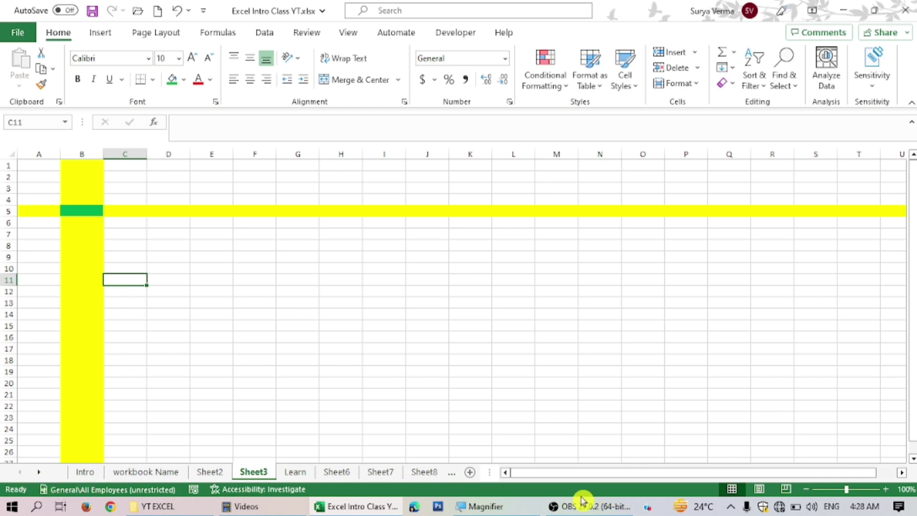
Step: On Sheet2, select B6:B10 and extend the selection to B18 to illustrate a vertical range, ending in B4
left_click(143, 258)
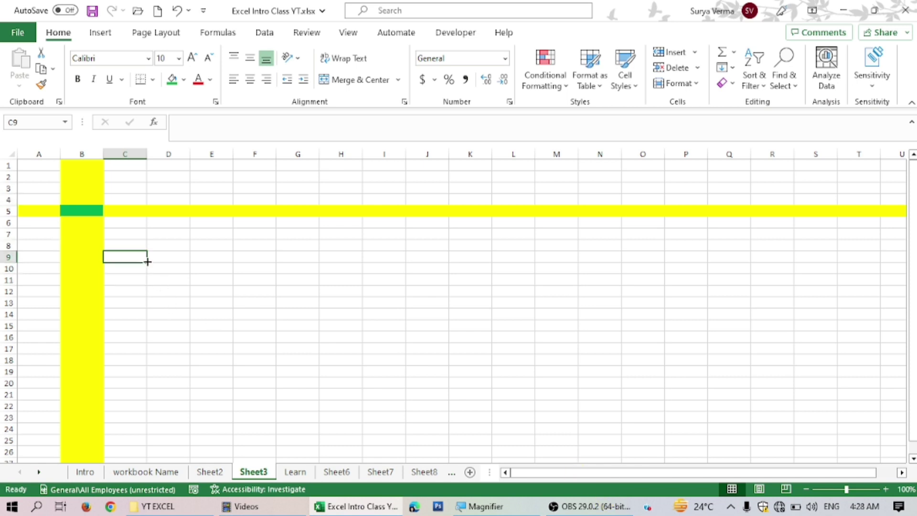
left_click(211, 473)
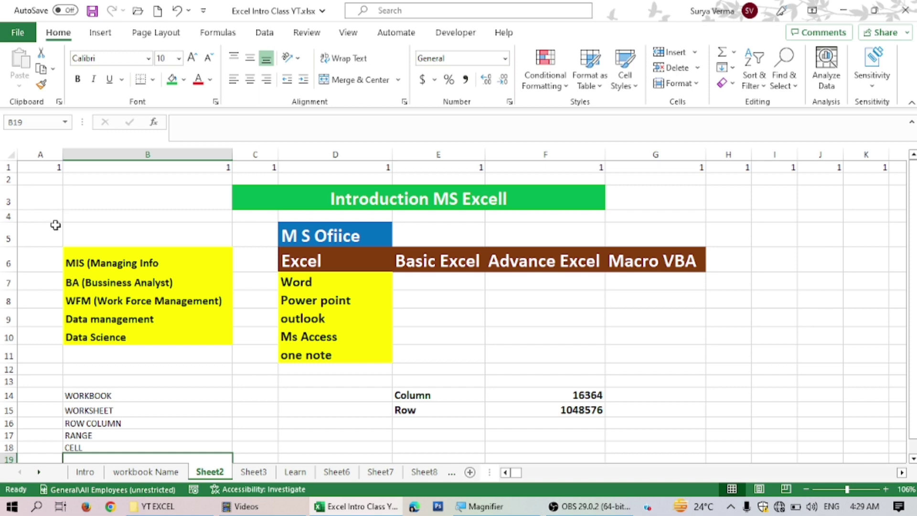
left_click(56, 241)
left_click_drag(69, 250, 91, 336)
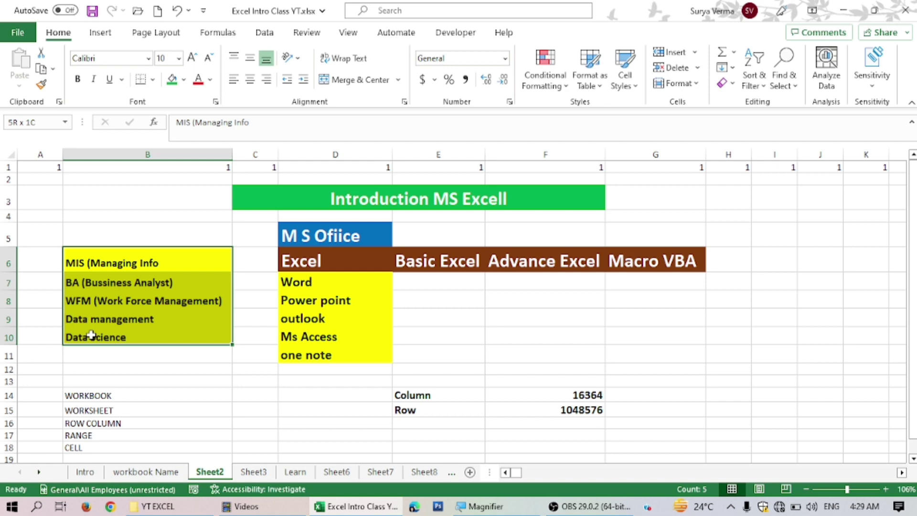
left_click_drag(92, 336, 88, 448)
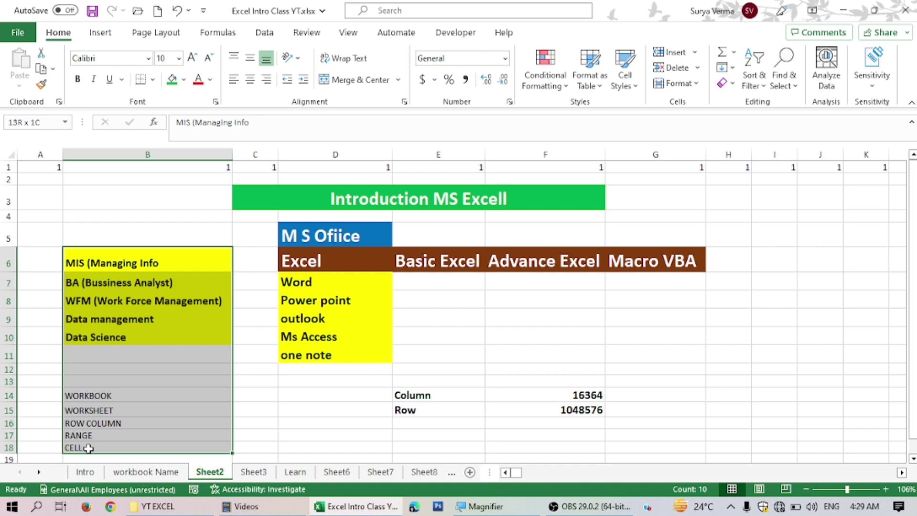
left_click_drag(88, 448, 89, 448)
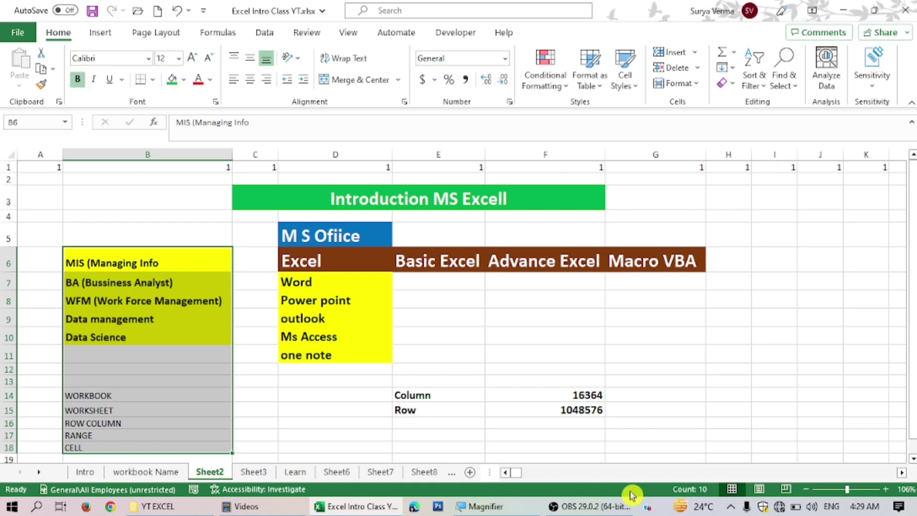
left_click(172, 218)
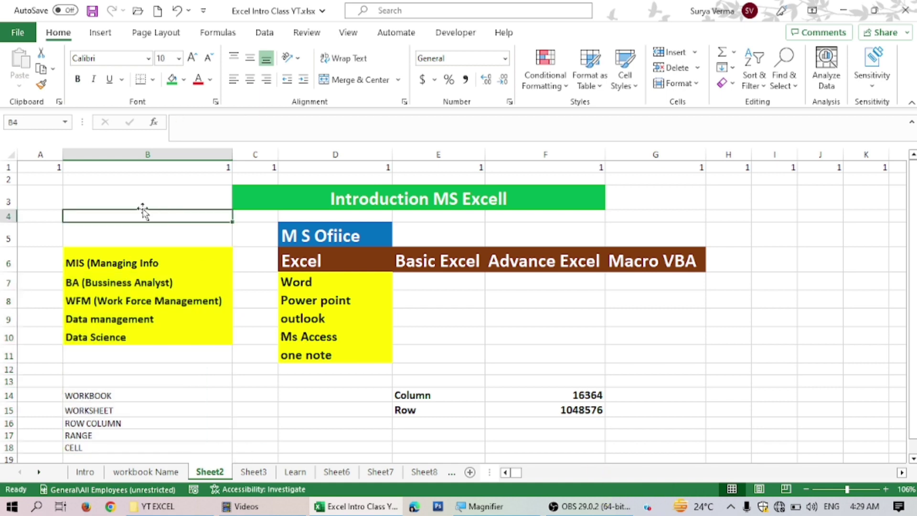
Step: Select the horizontal range A1:G1 one column at a time, starting from A1
left_click(36, 168)
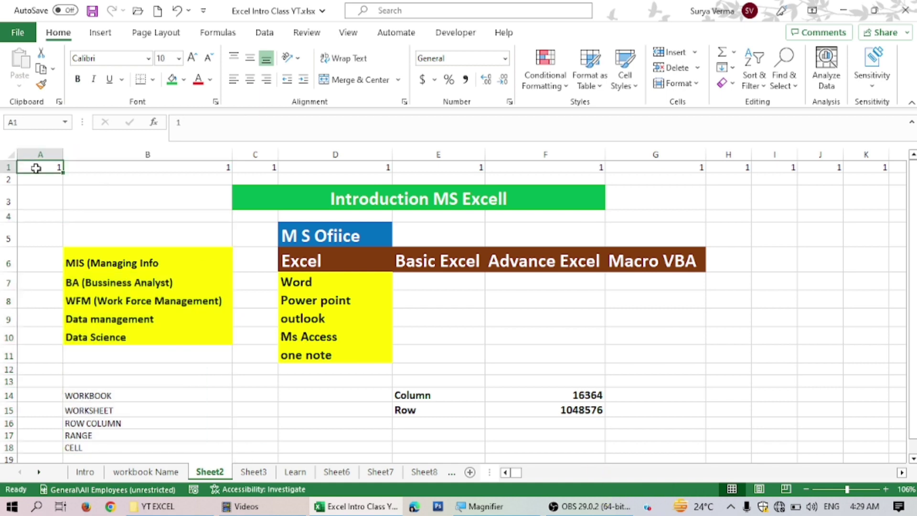
key("shift+Right")
key("shift+Right")
key("shift+Right")
key("shift+Right")
key("shift+Right")
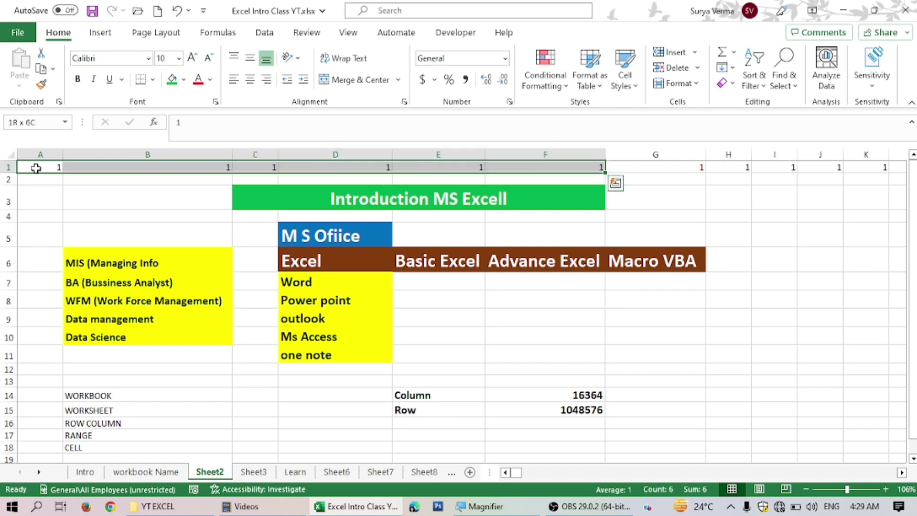
key("shift+Right")
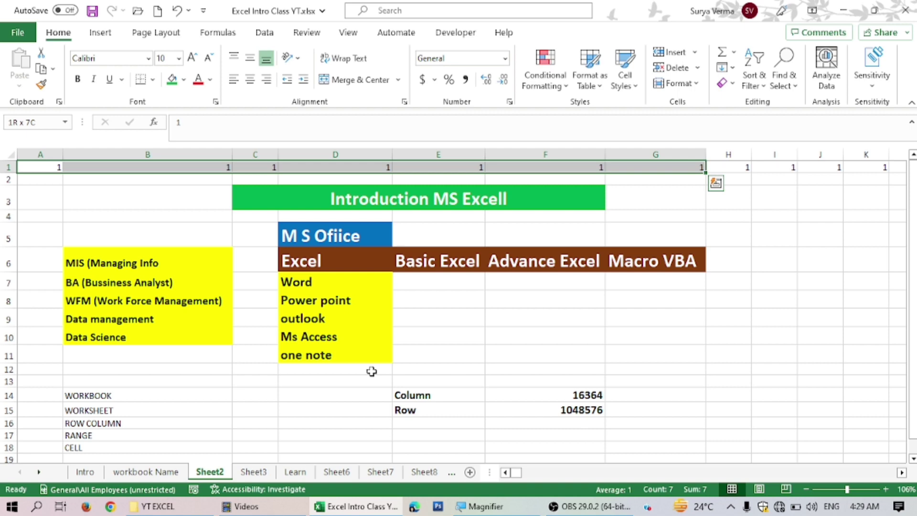
Step: With cell E14 selected, zoom the sheet in to 150% and back out to 90%
left_click(422, 393)
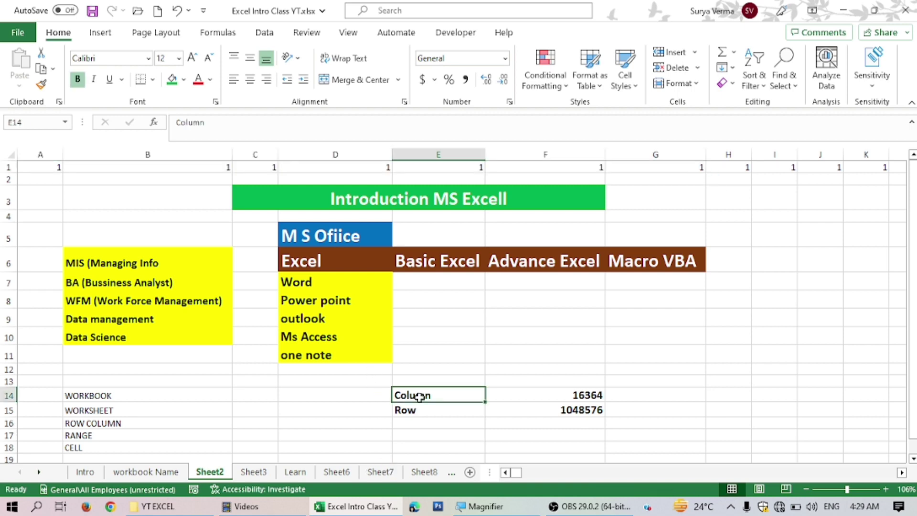
left_click(887, 492)
left_click(887, 491)
left_click(887, 492)
left_click(886, 492)
left_click(887, 491)
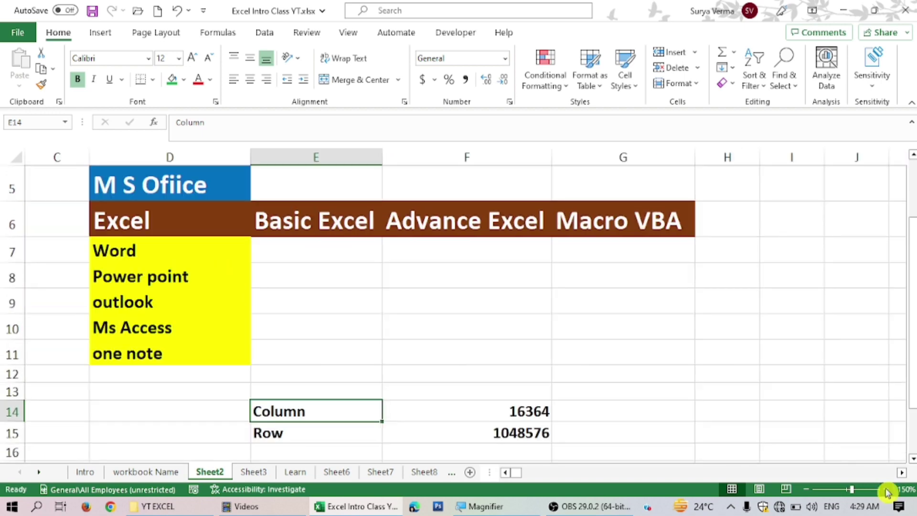
left_click(810, 489)
left_click(810, 490)
left_click(810, 490)
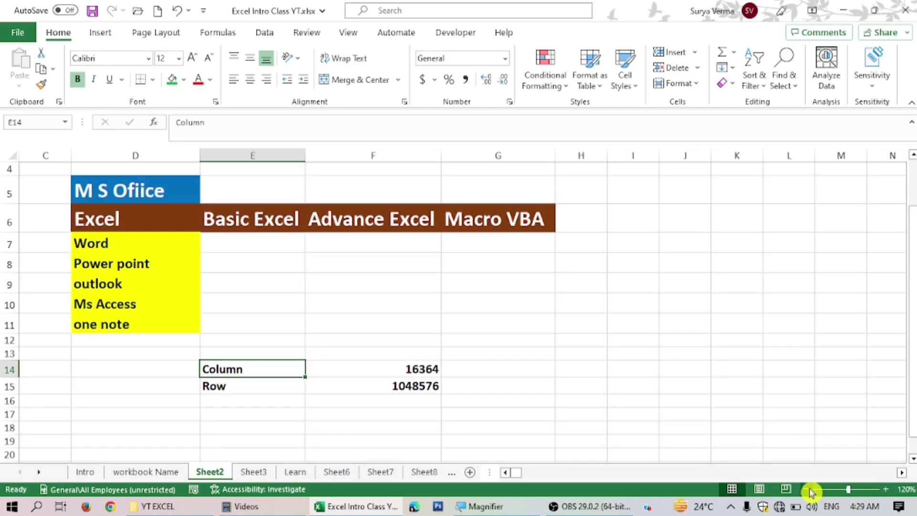
left_click(811, 490)
left_click(808, 489)
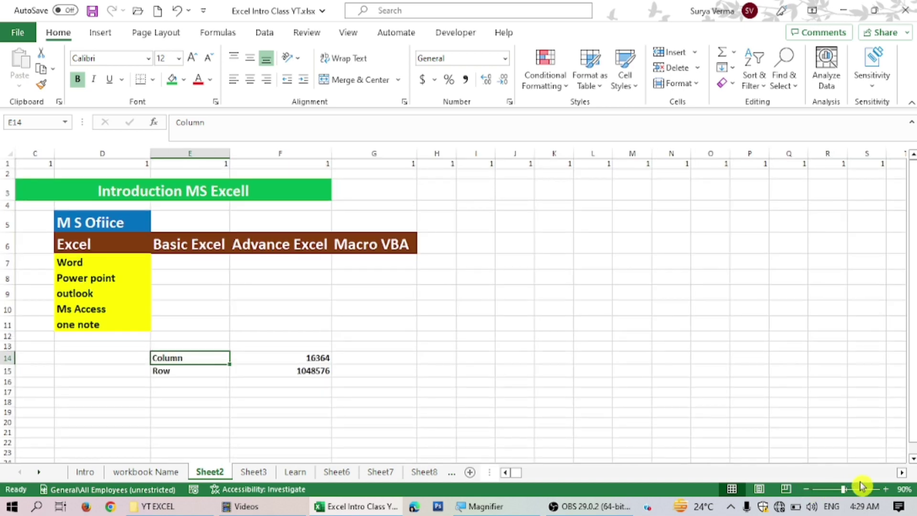
Step: Set the sheet magnification to the preset 200%
left_click(902, 489)
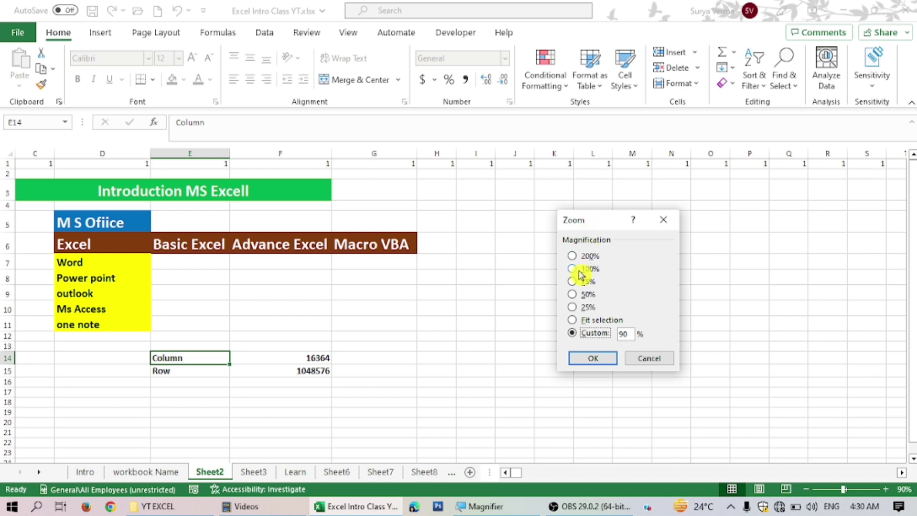
left_click(573, 257)
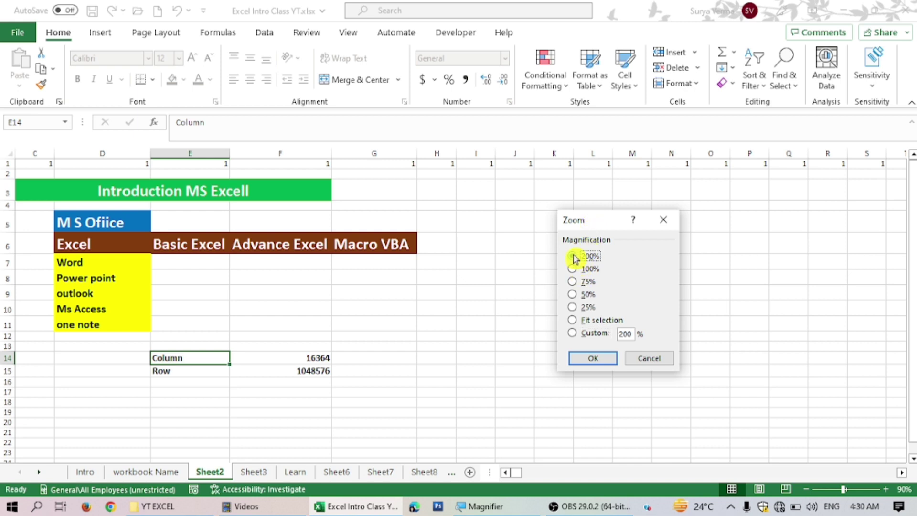
left_click(593, 358)
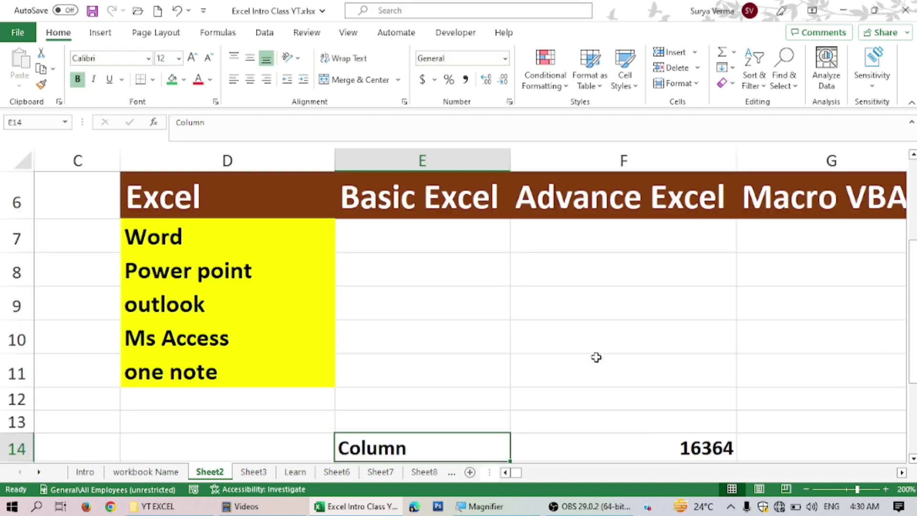
Step: Return the sheet magnification to the preset 100% and select cell D17
left_click(904, 491)
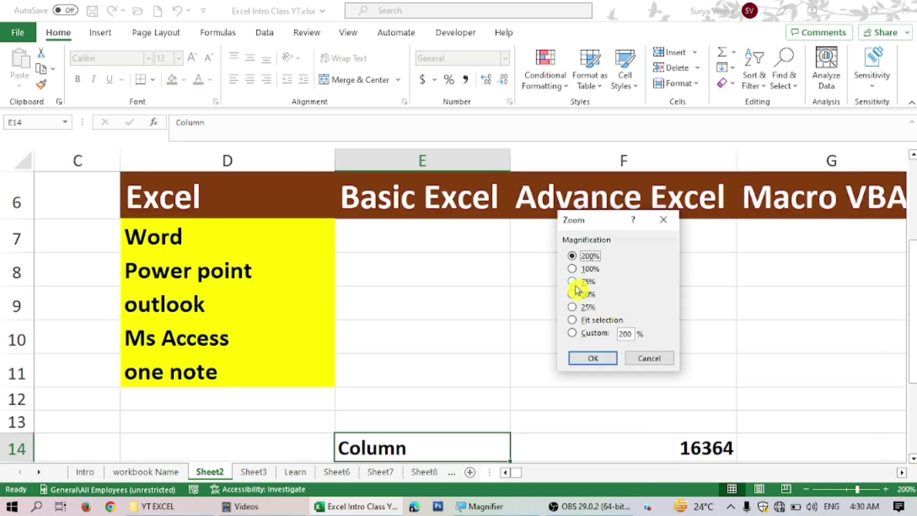
left_click(574, 269)
left_click(598, 361)
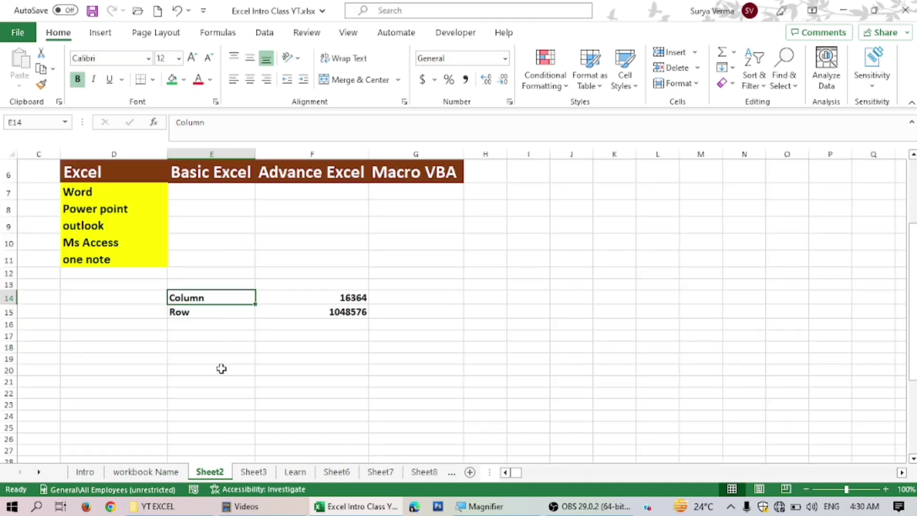
left_click(131, 339)
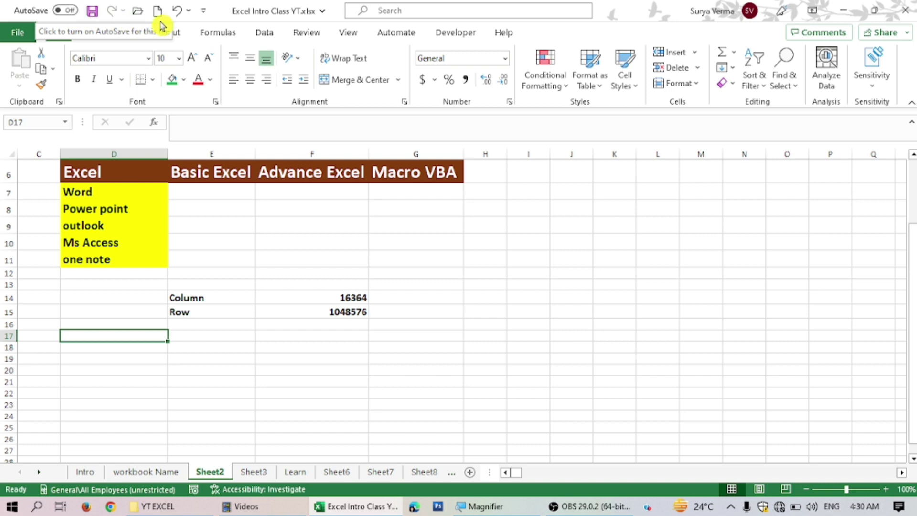
Step: Add the Spelling command to the Quick Access Toolbar and remove it again
left_click(203, 13)
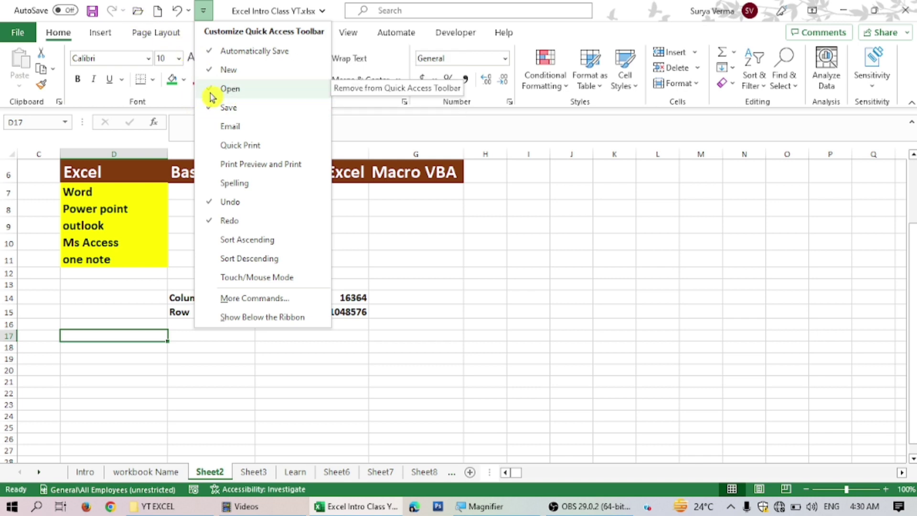
left_click(217, 183)
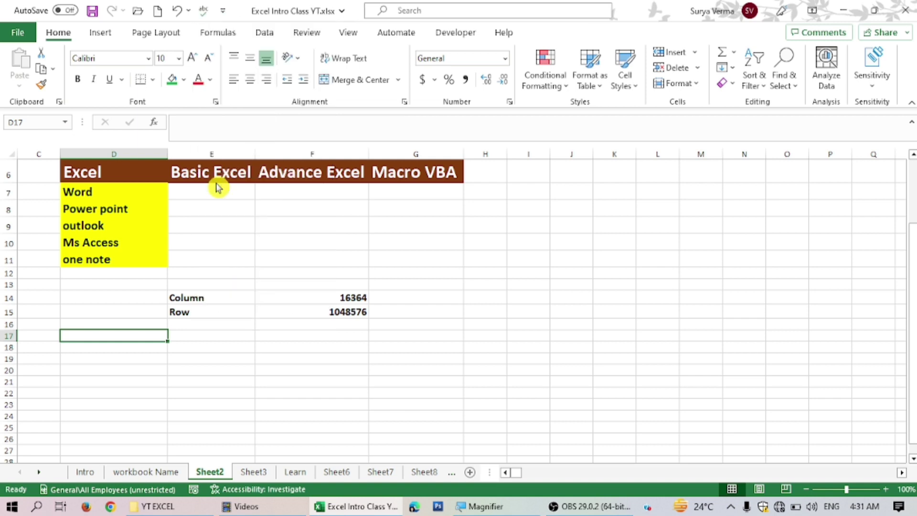
left_click(223, 11)
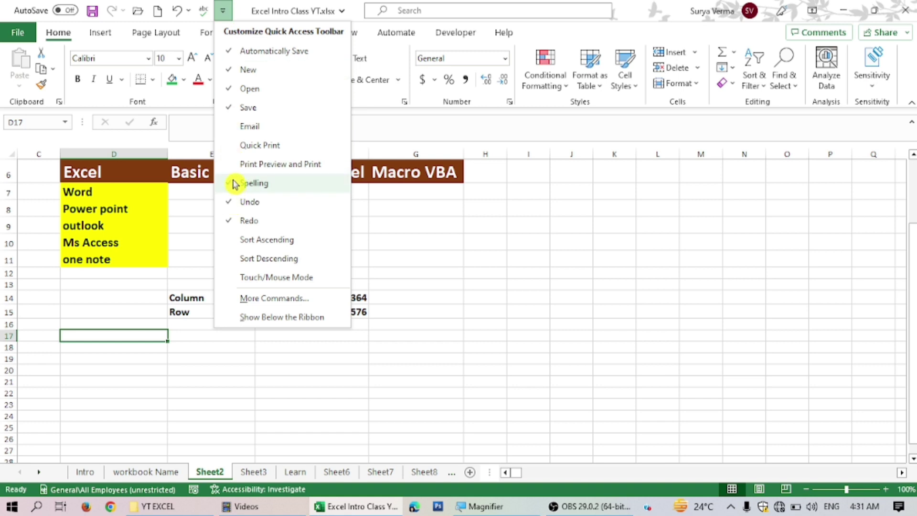
key("Escape")
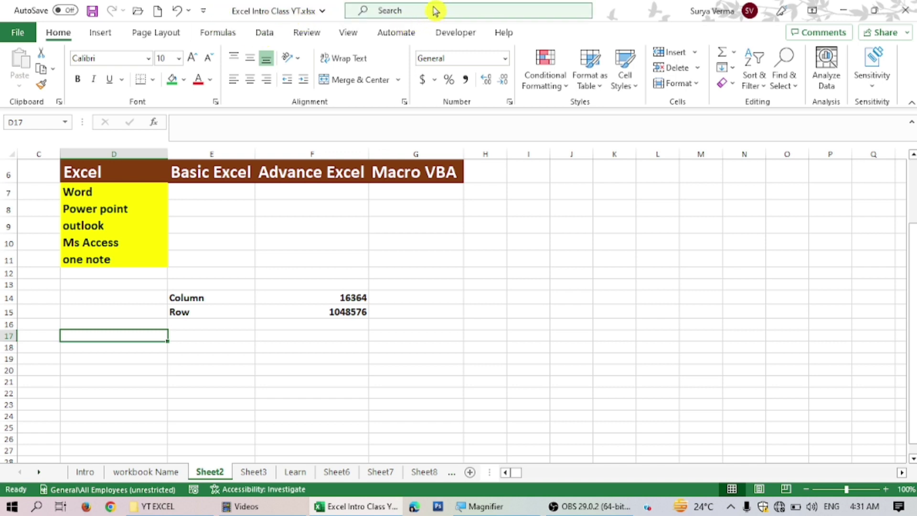
Step: Open the search box to view the recently used and suggested actions
left_click(379, 11)
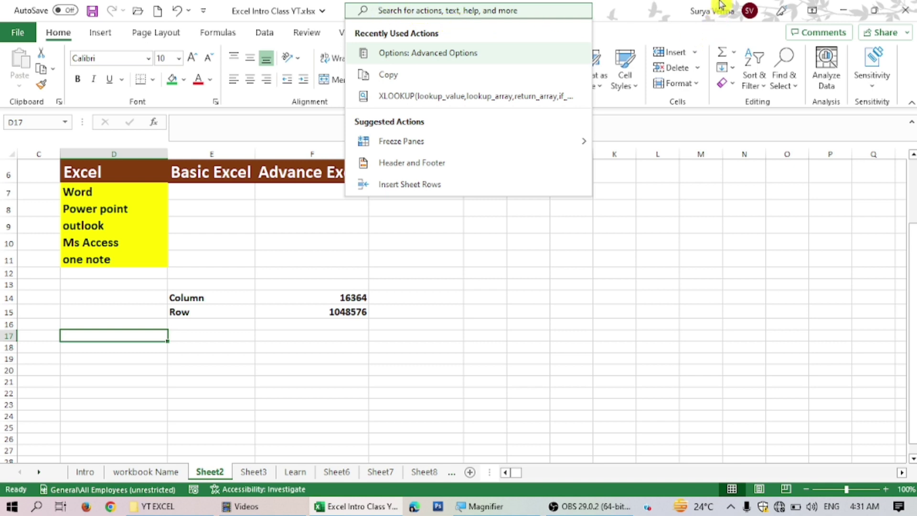
Step: Shrink the Excel window from full screen, stretch its lower and left edges outward, and maximize it again
double_click(681, 6)
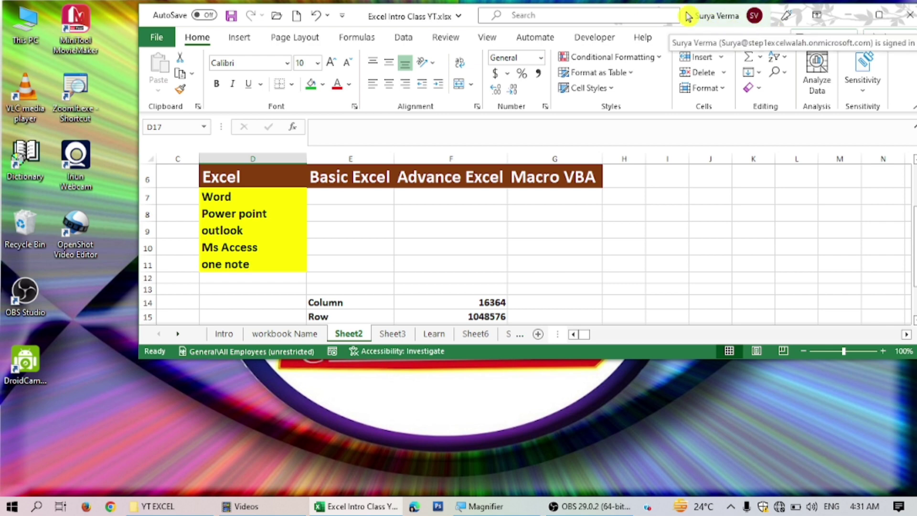
left_click(878, 15)
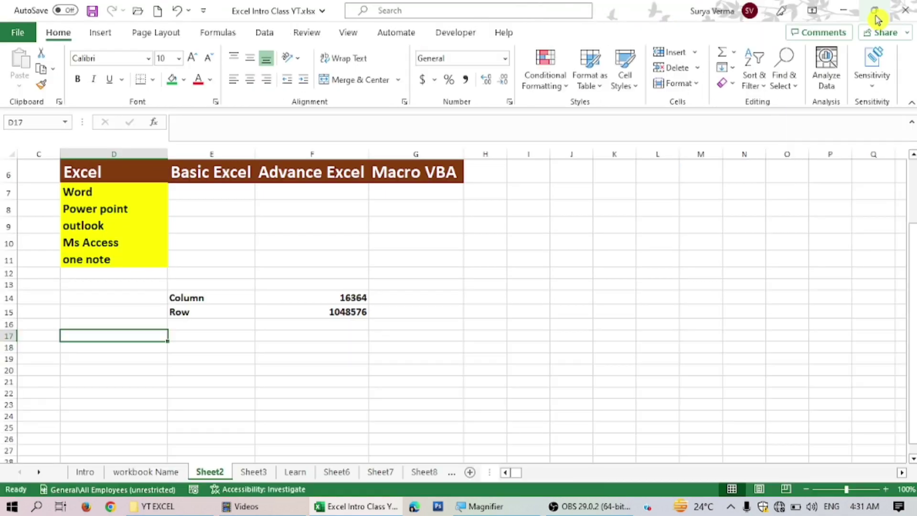
double_click(625, 11)
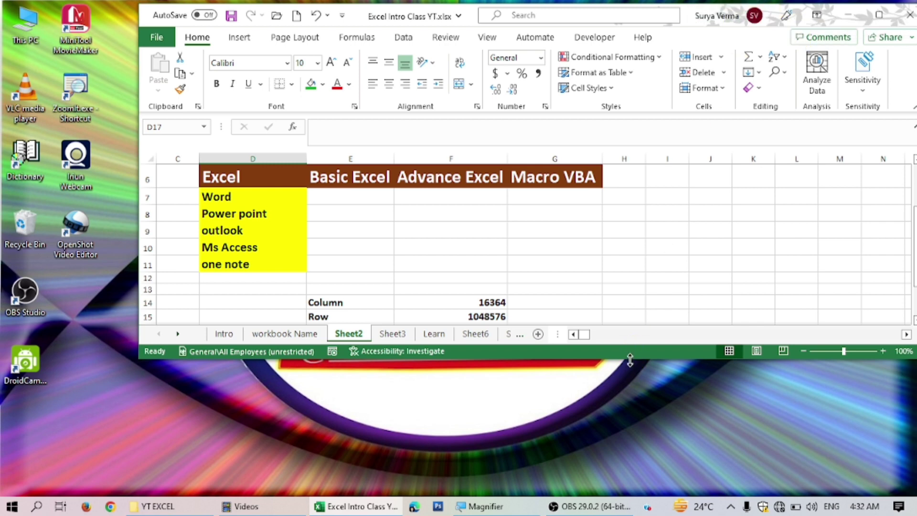
left_click_drag(630, 360, 629, 440)
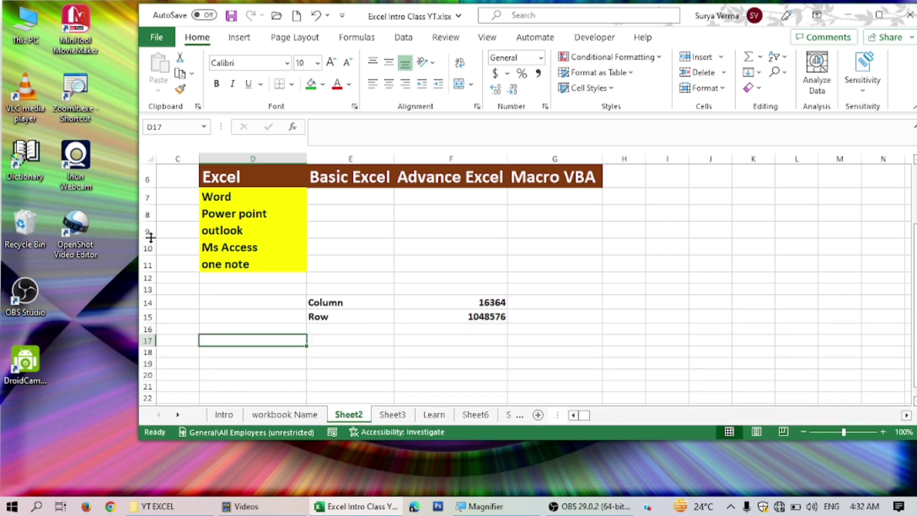
left_click_drag(137, 245, 27, 244)
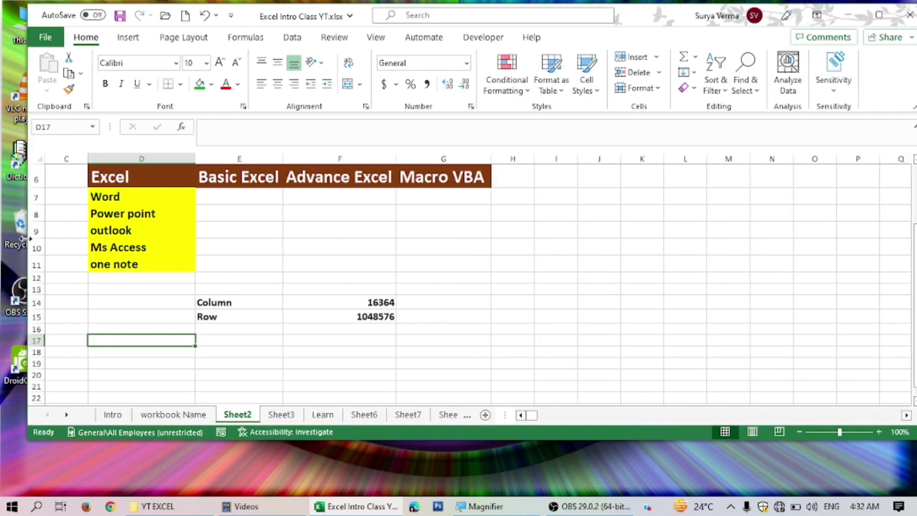
left_click(882, 18)
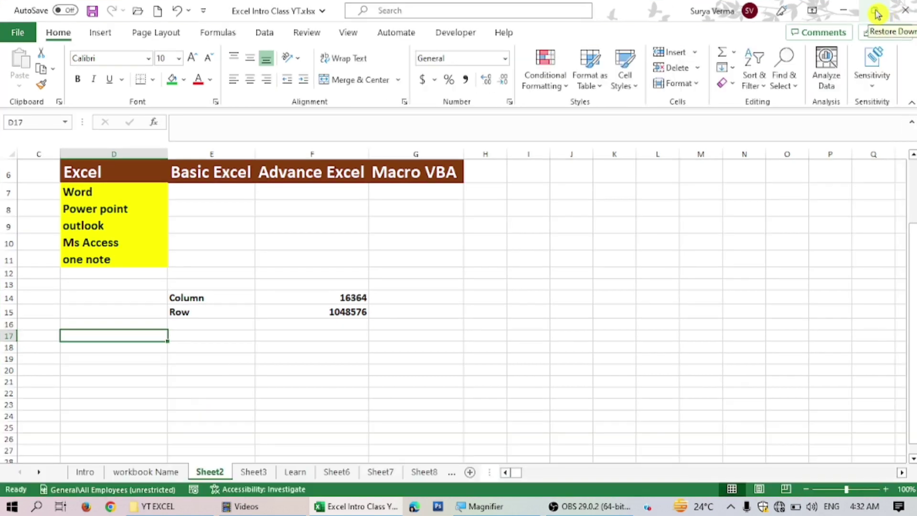
Step: Restore the Excel window to its smaller size, minimize it to reveal the desktop, and bring it back maximized
left_click(876, 14)
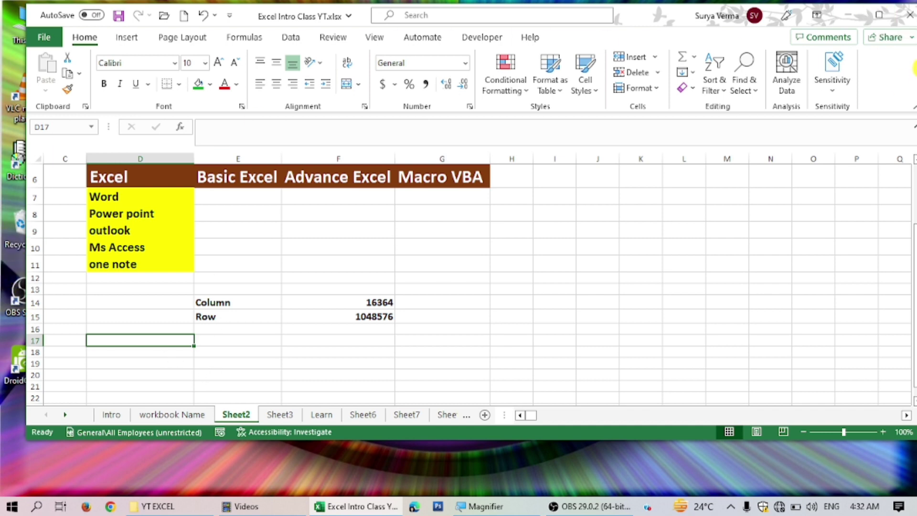
left_click(848, 18)
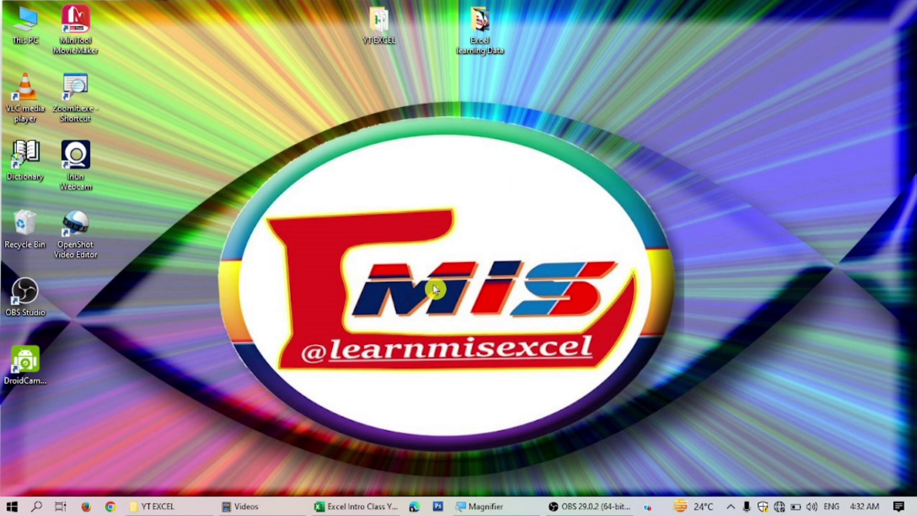
left_click(344, 506)
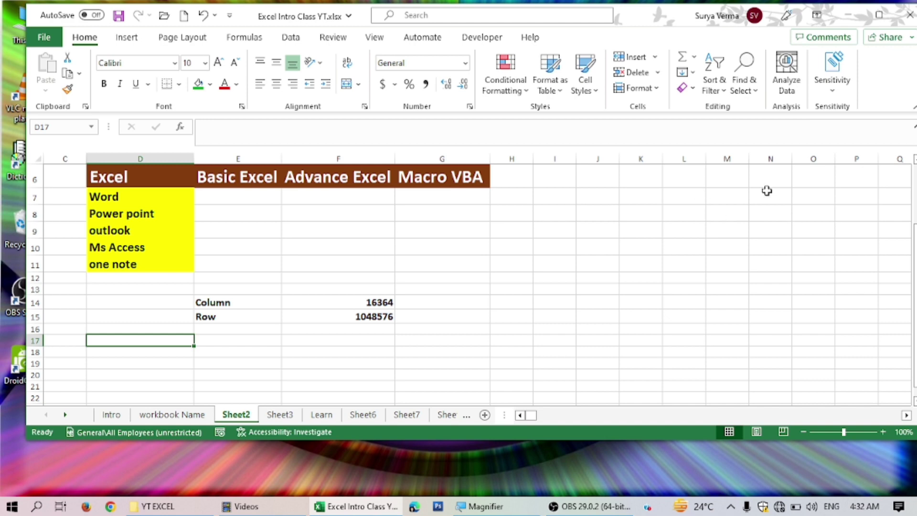
left_click(881, 16)
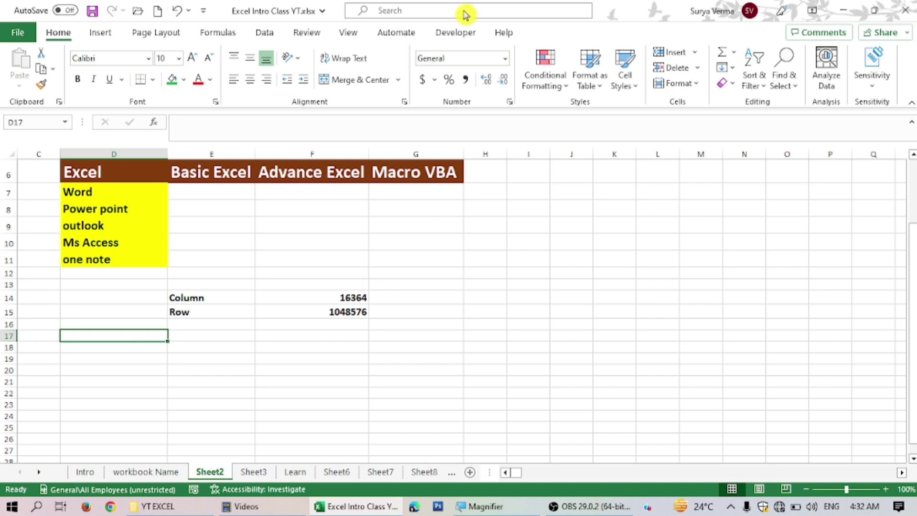
Step: Save the Excel Intro Class YT.xlsx workbook and close it
left_click(93, 10)
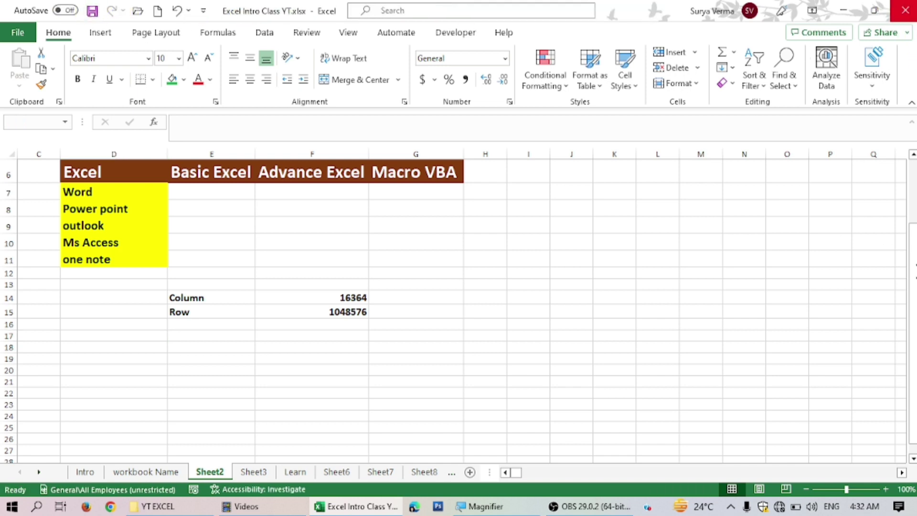
left_click(907, 7)
left_click(907, 7)
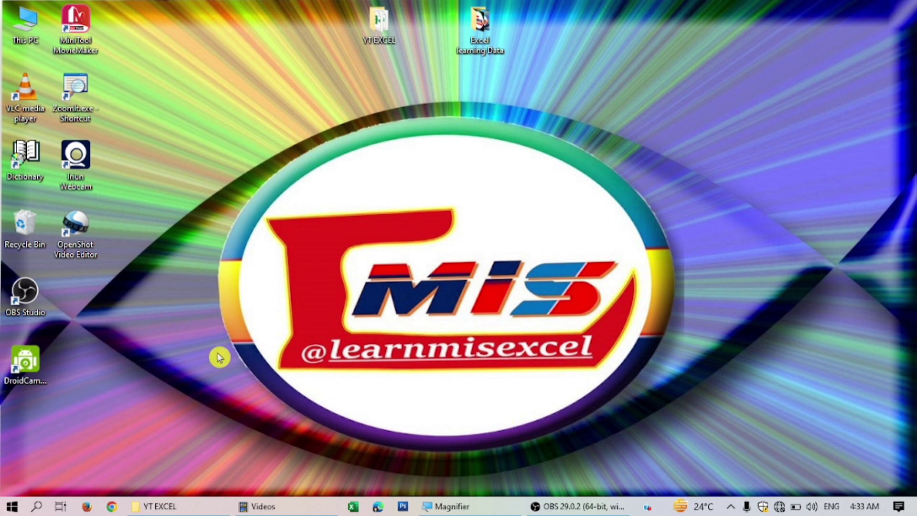
Step: Launch Excel from the desktop and create a blank workbook in a maximized window
left_click(11, 507)
scroll(98, 370, "down", 5)
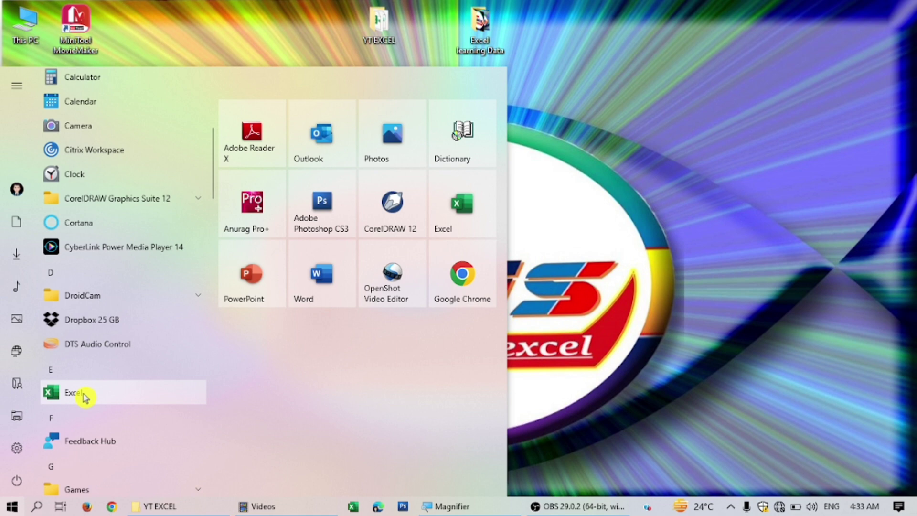
left_click(84, 394)
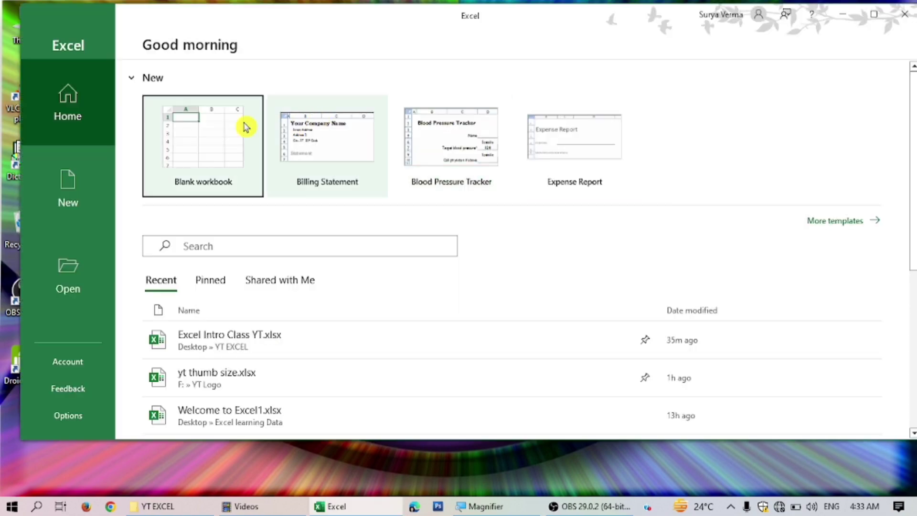
left_click(189, 136)
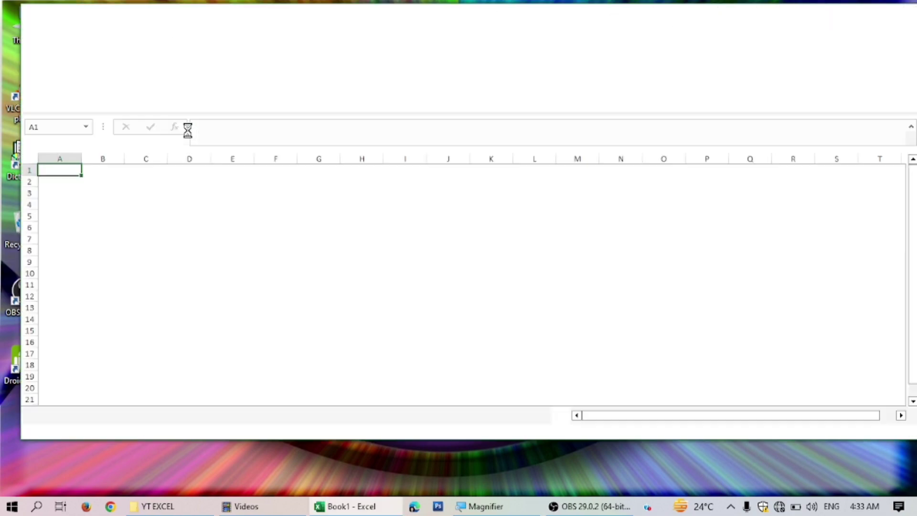
left_click(874, 15)
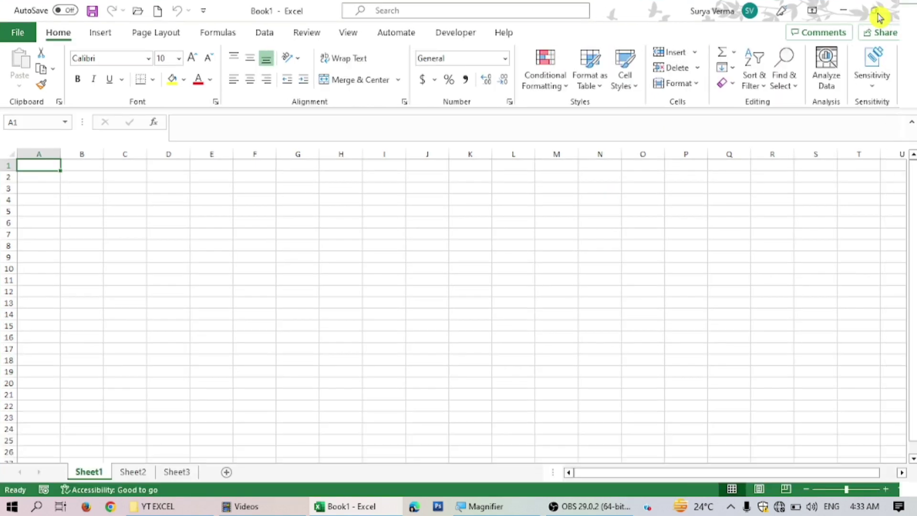
Step: Open the recent workbook Excel Intro Class YT.xlsx from the YT EXCEL folder at the beginning of Sheet2
left_click(16, 36)
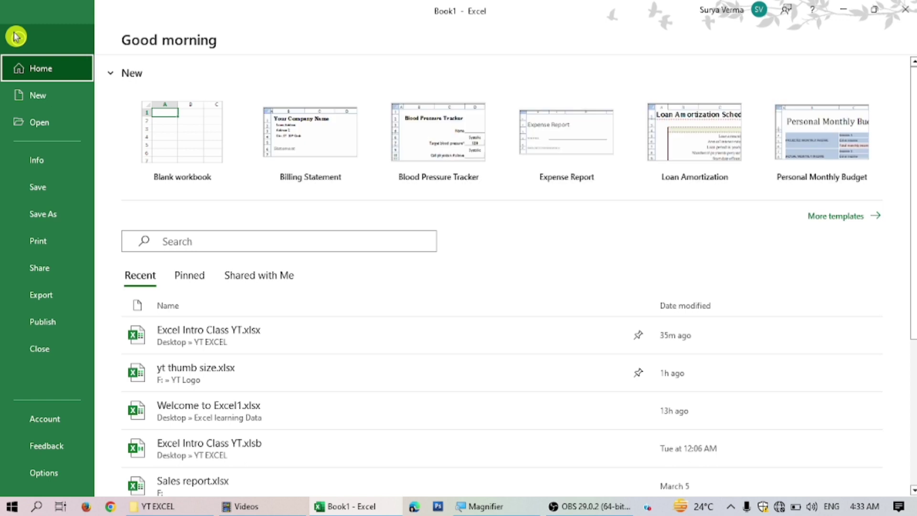
left_click(205, 342)
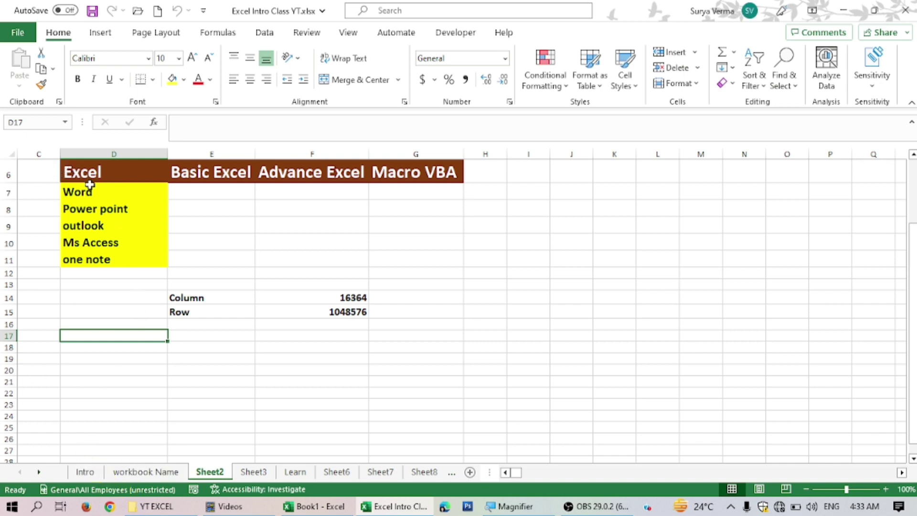
scroll(167, 287, "up", 2)
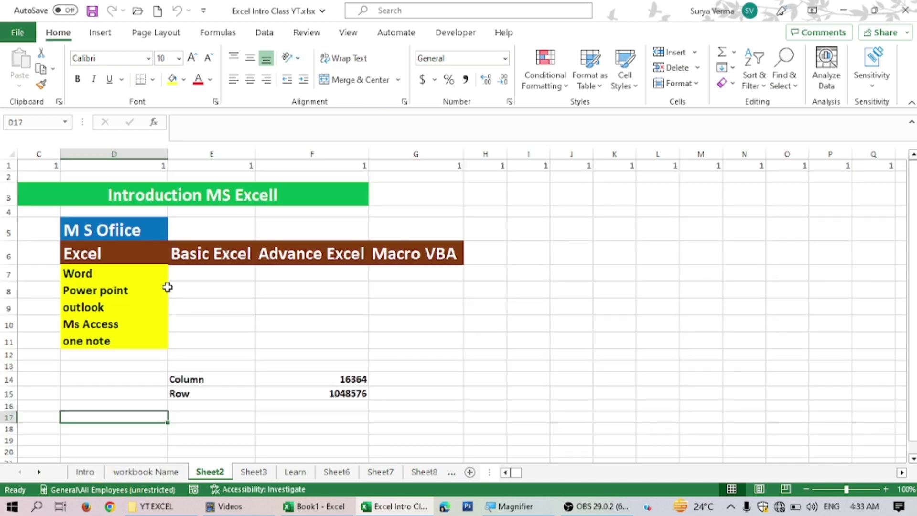
left_click(506, 473)
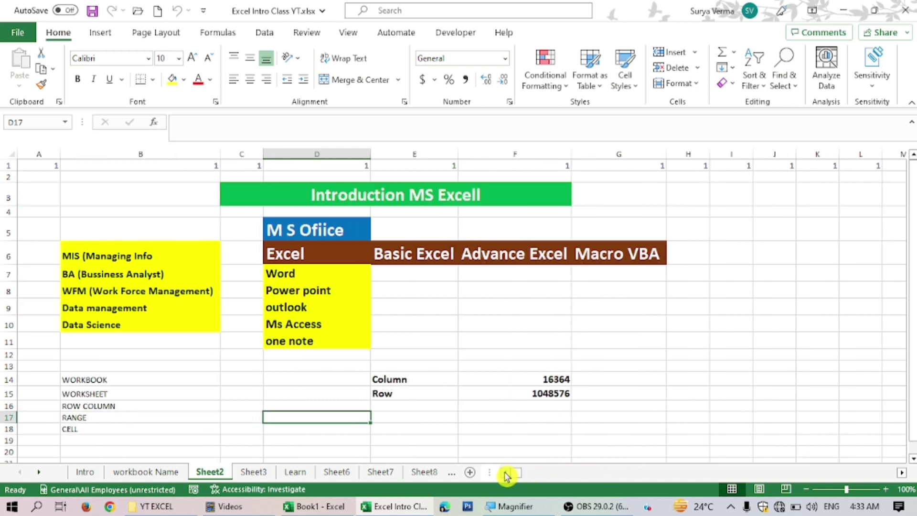